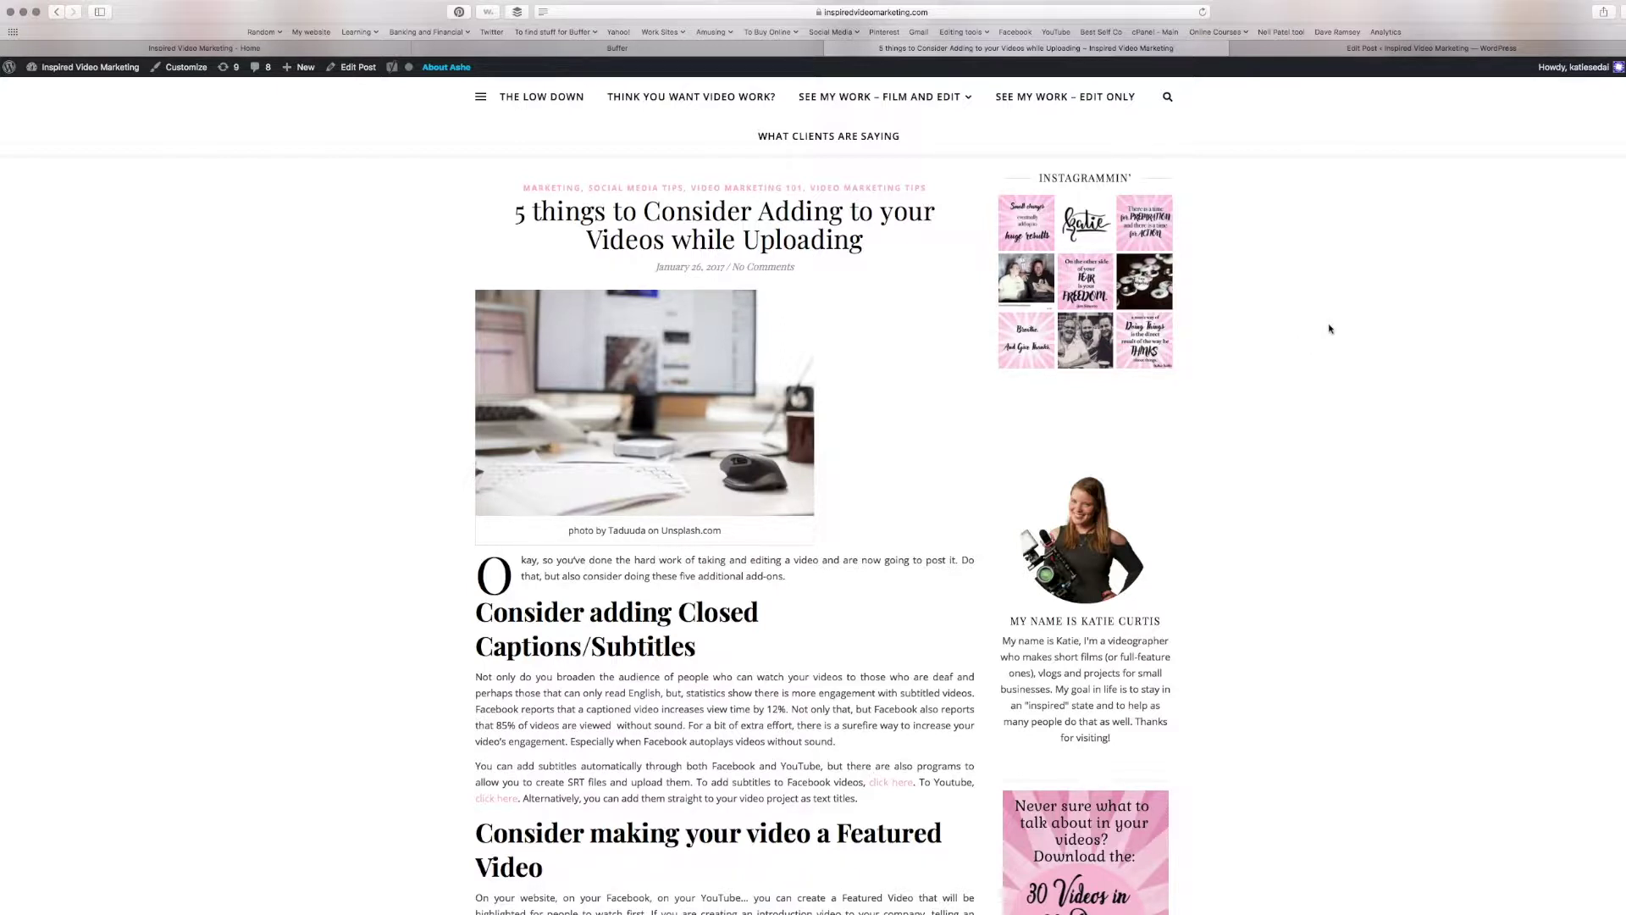
# Review the published '5 things…' post, then open its Edit Post tab in WordPress.
pyautogui.scroll(2, 855, 384)
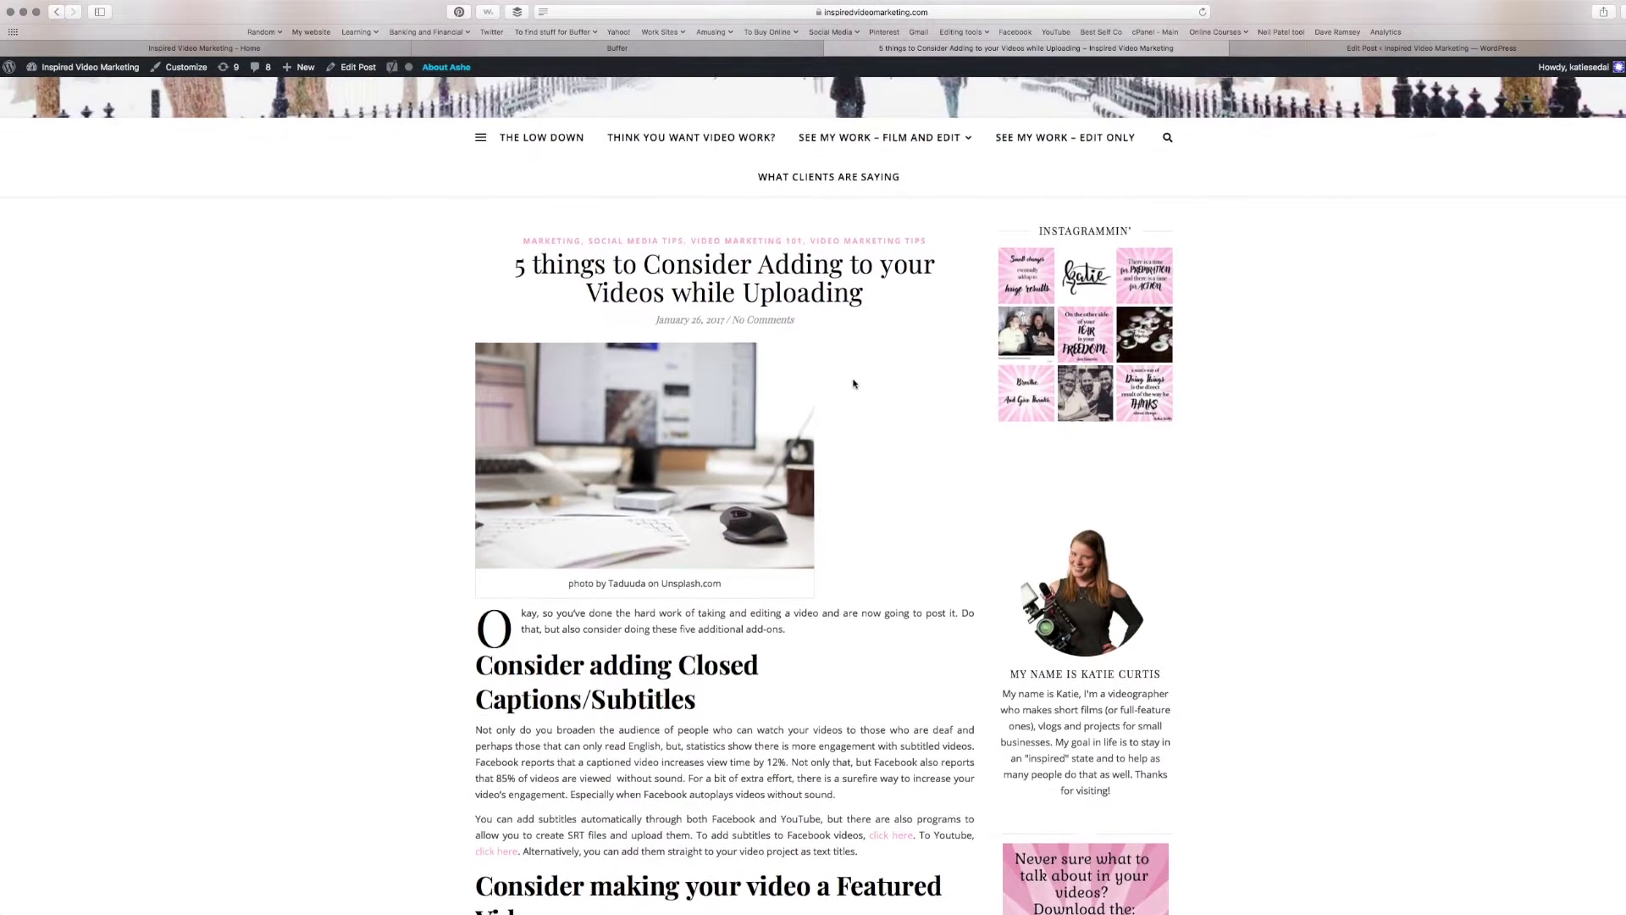
pyautogui.scroll(3, 854, 384)
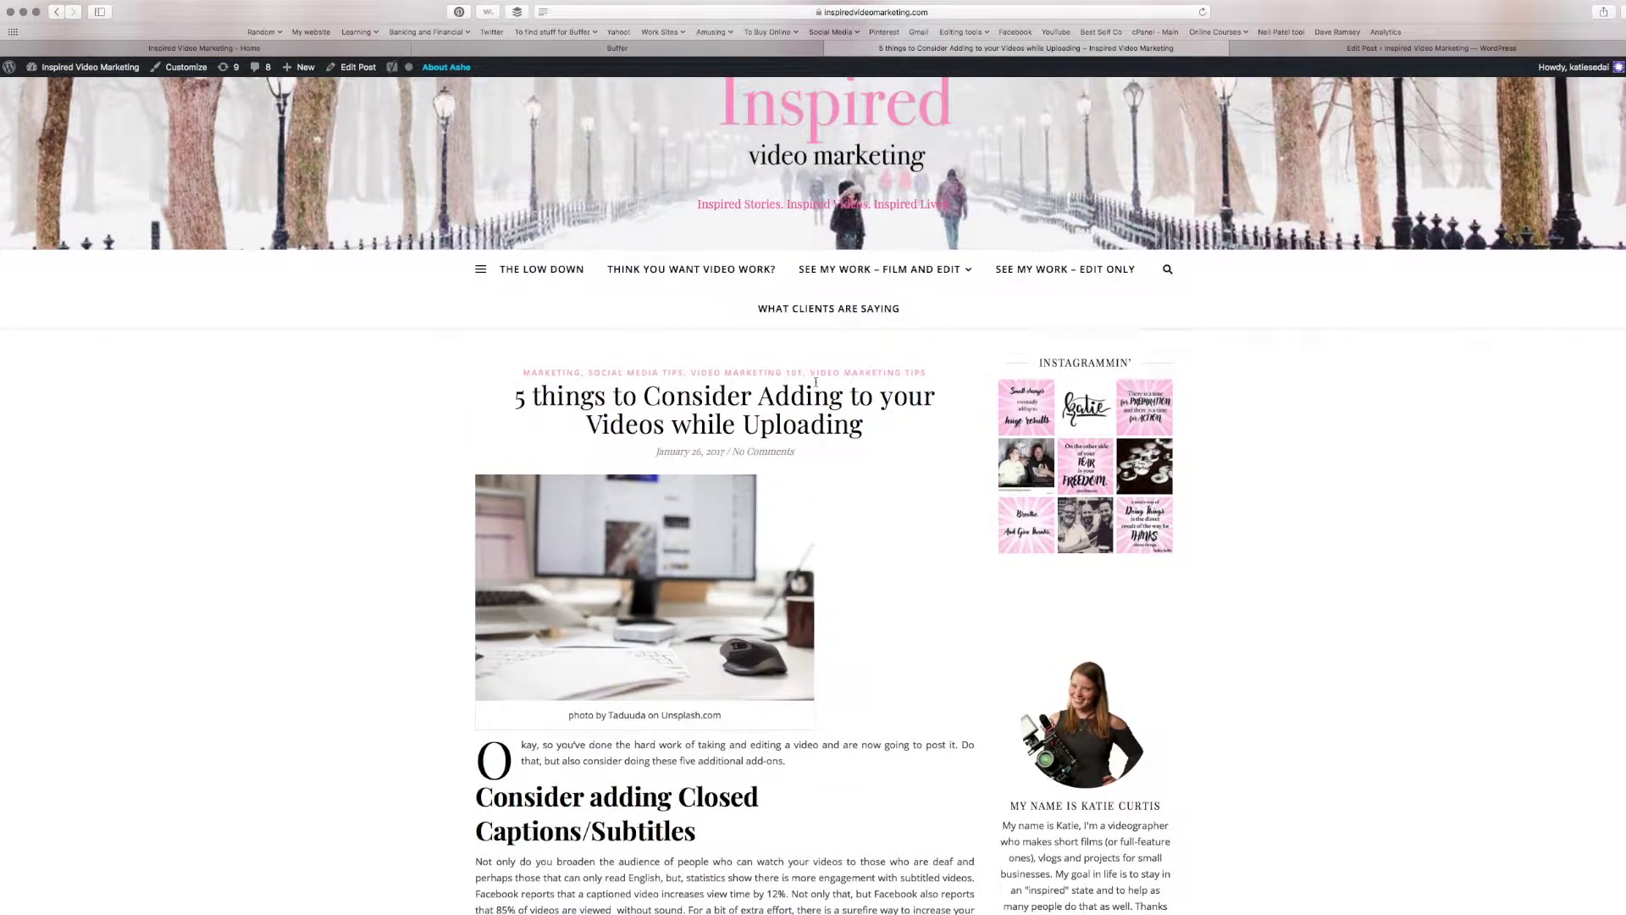
pyautogui.scroll(-2, 823, 465)
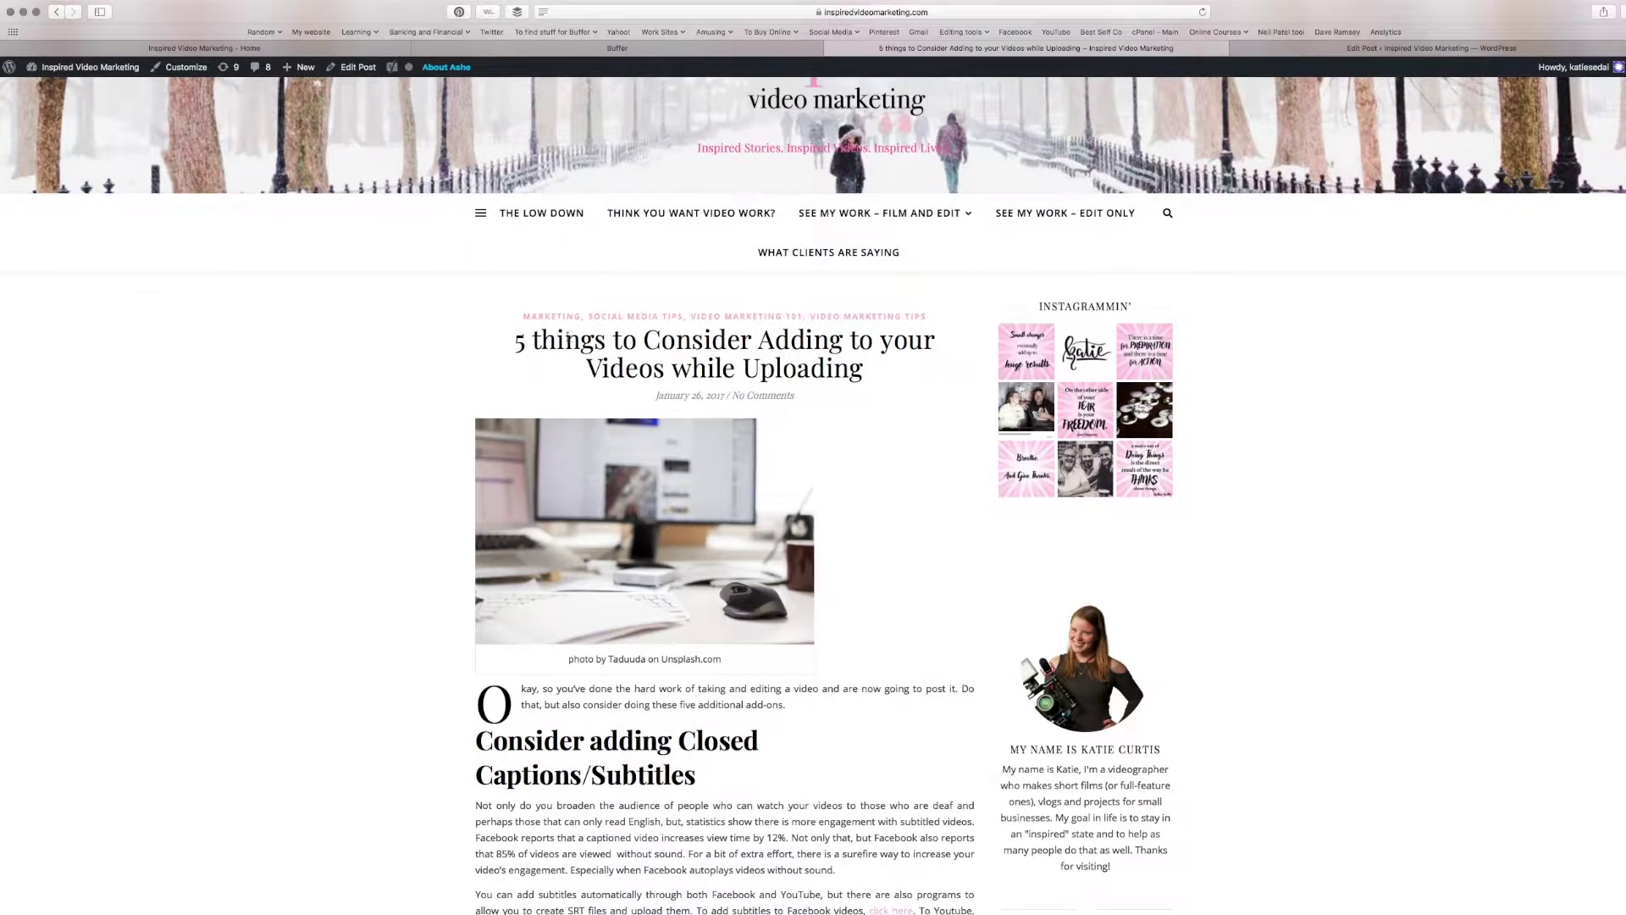
pyautogui.moveTo(516, 340); pyautogui.dragTo(937, 399)
pyautogui.scroll(-3, 830, 372)
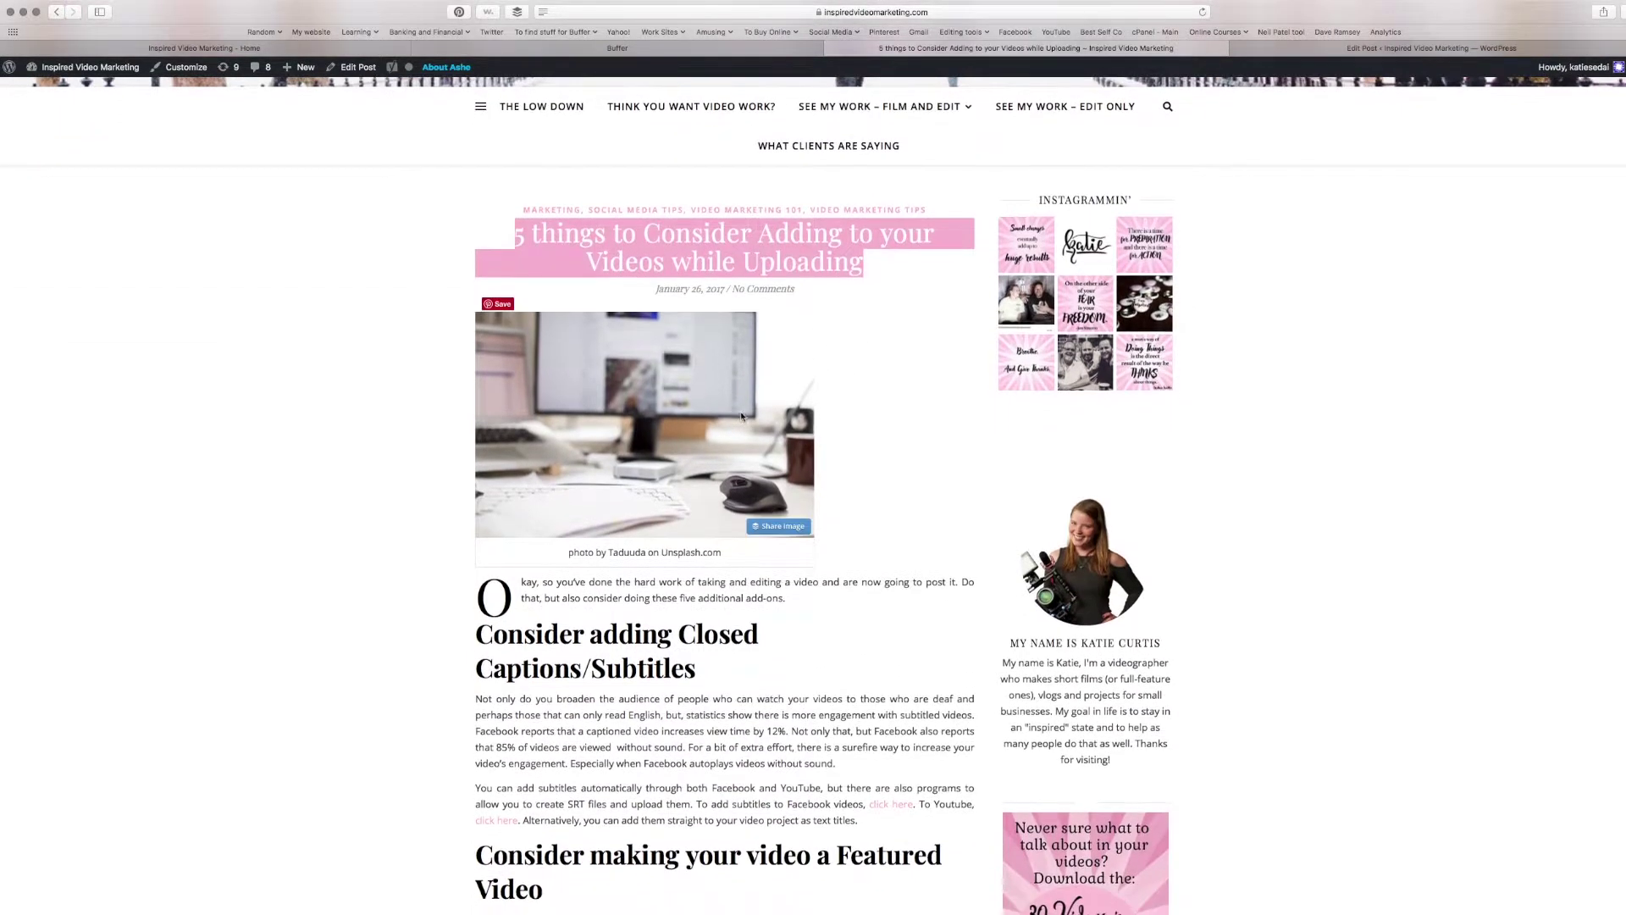
pyautogui.click(1432, 47)
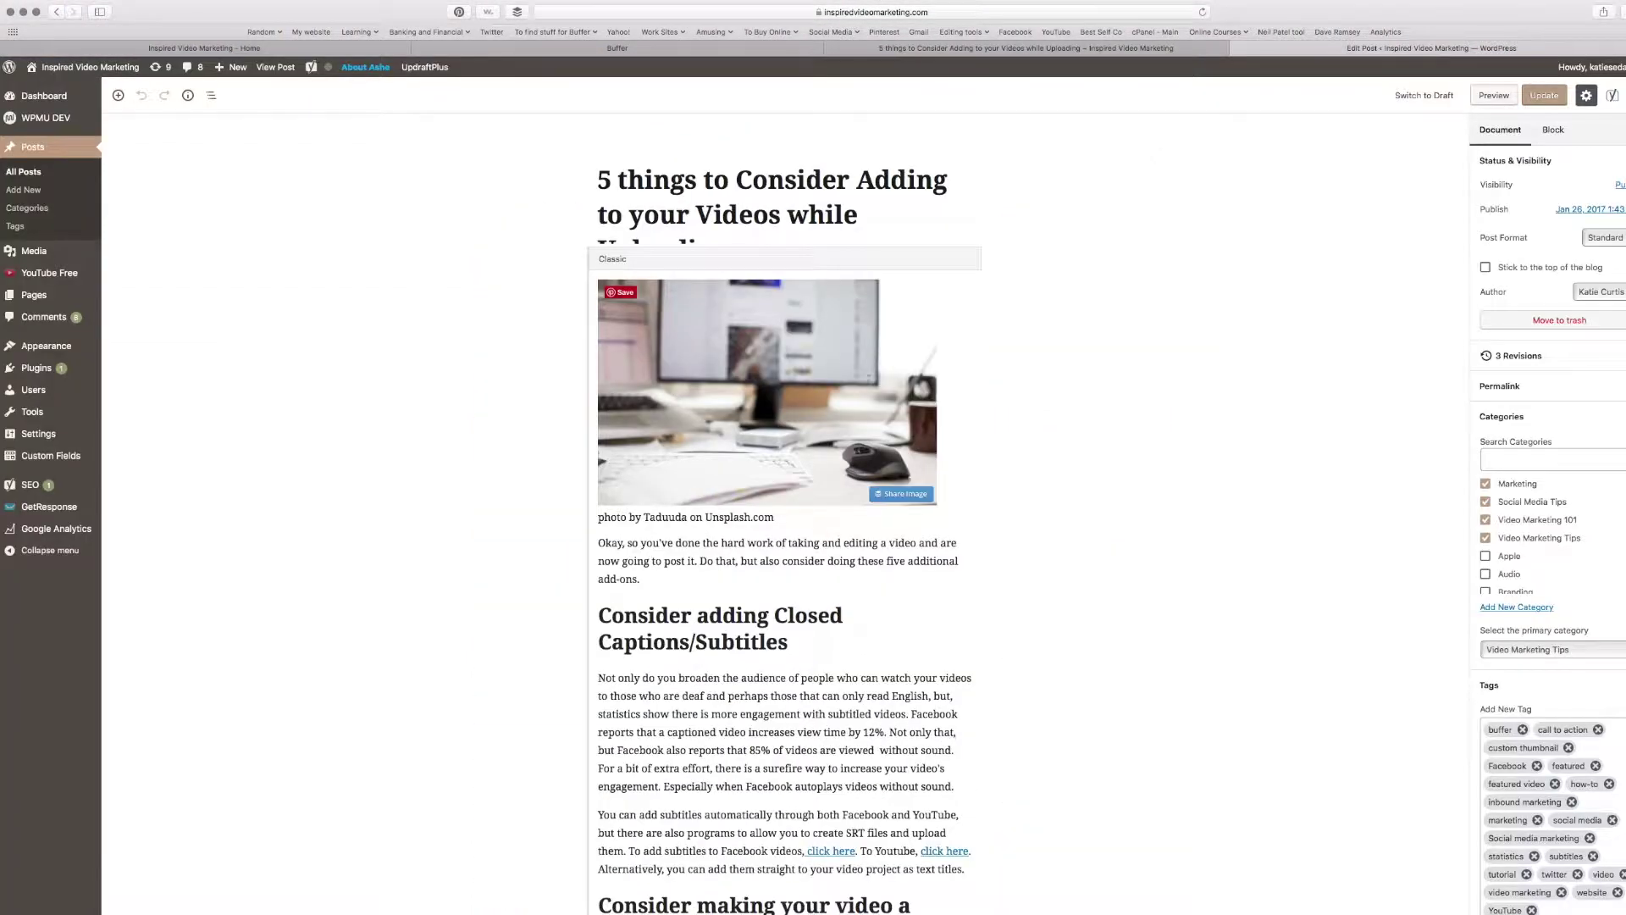
# Copy the published blog post's URL from the browser address bar.
pyautogui.scroll(-1, 807, 434)
pyautogui.scroll(-20, 848, 362)
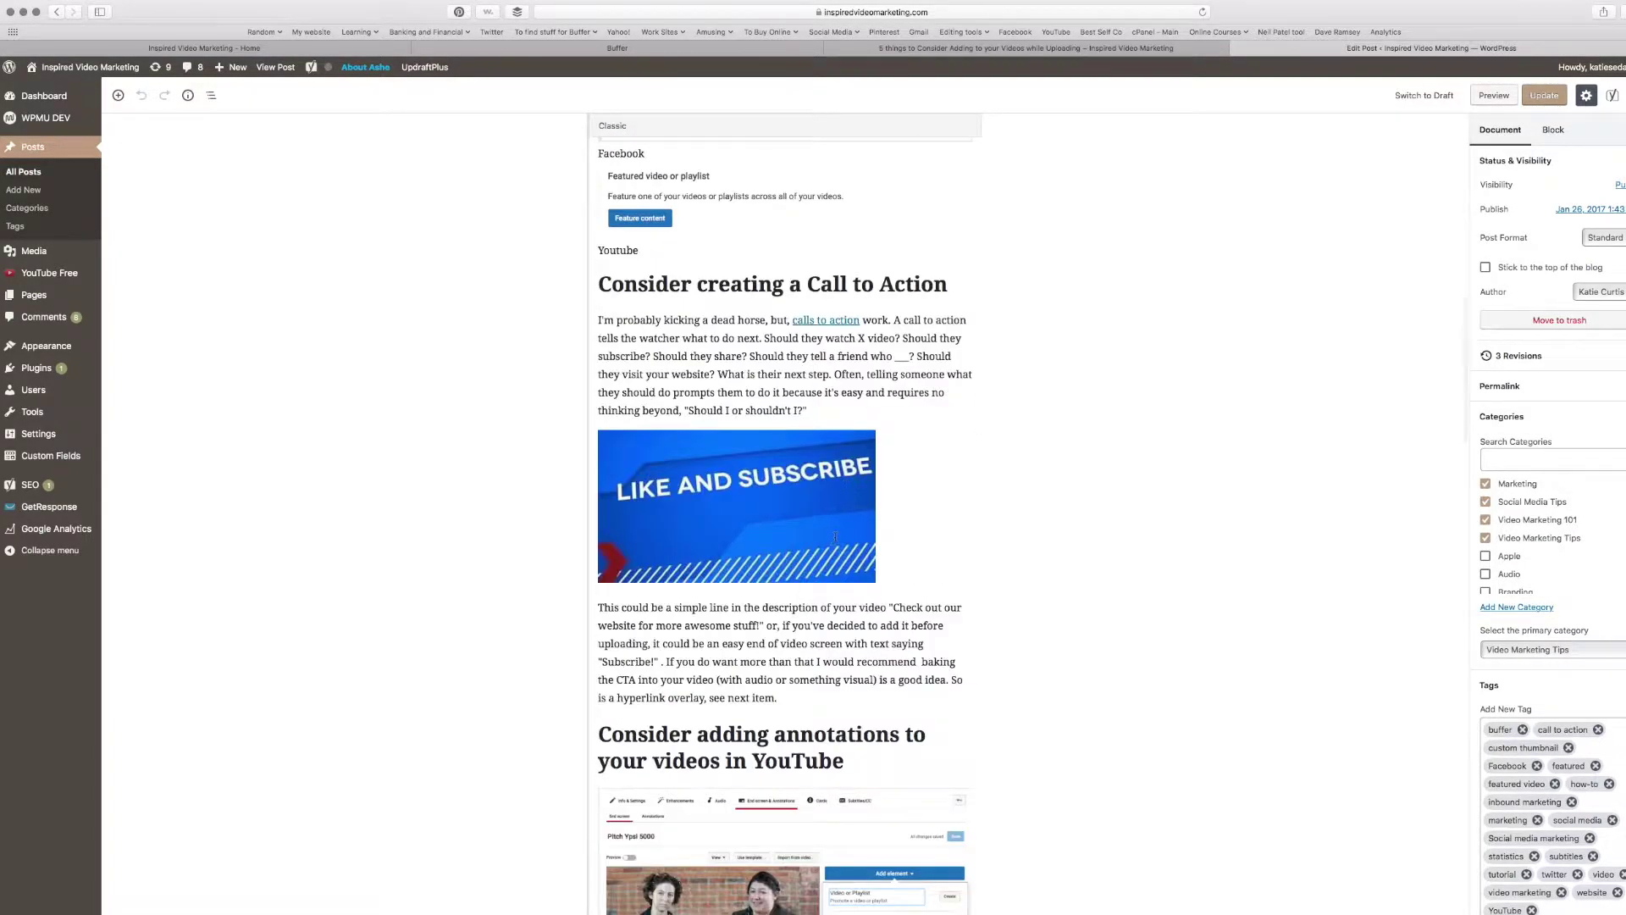
pyautogui.scroll(20, 983, 514)
pyautogui.click(1180, 50)
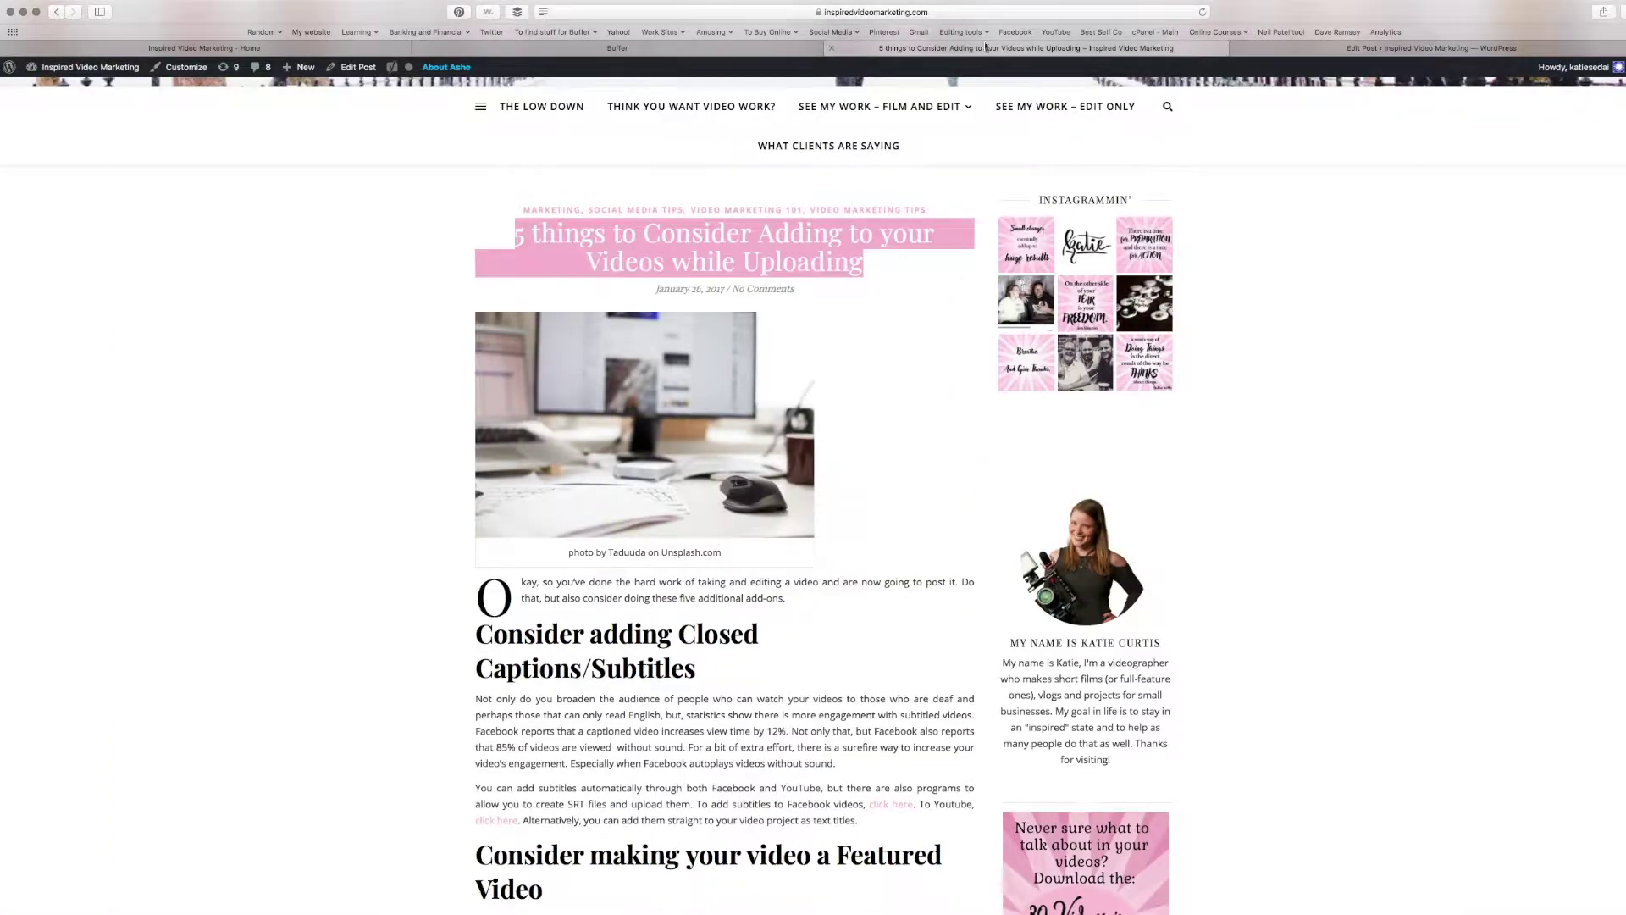
pyautogui.click(895, 10)
pyautogui.press('super+c')
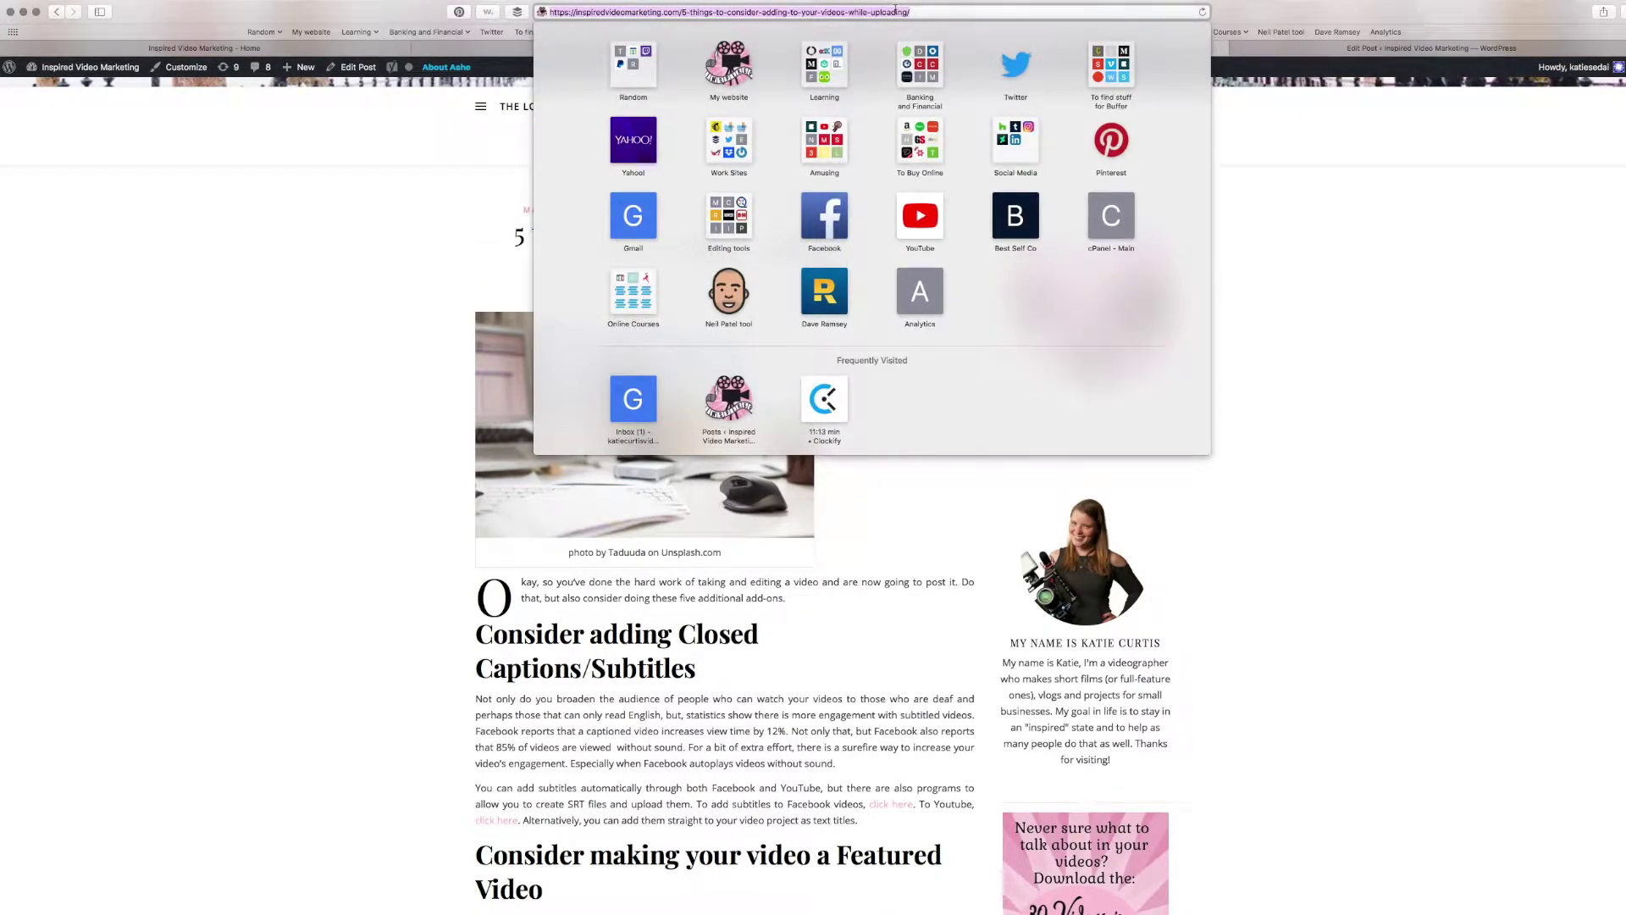
pyautogui.click(489, 178)
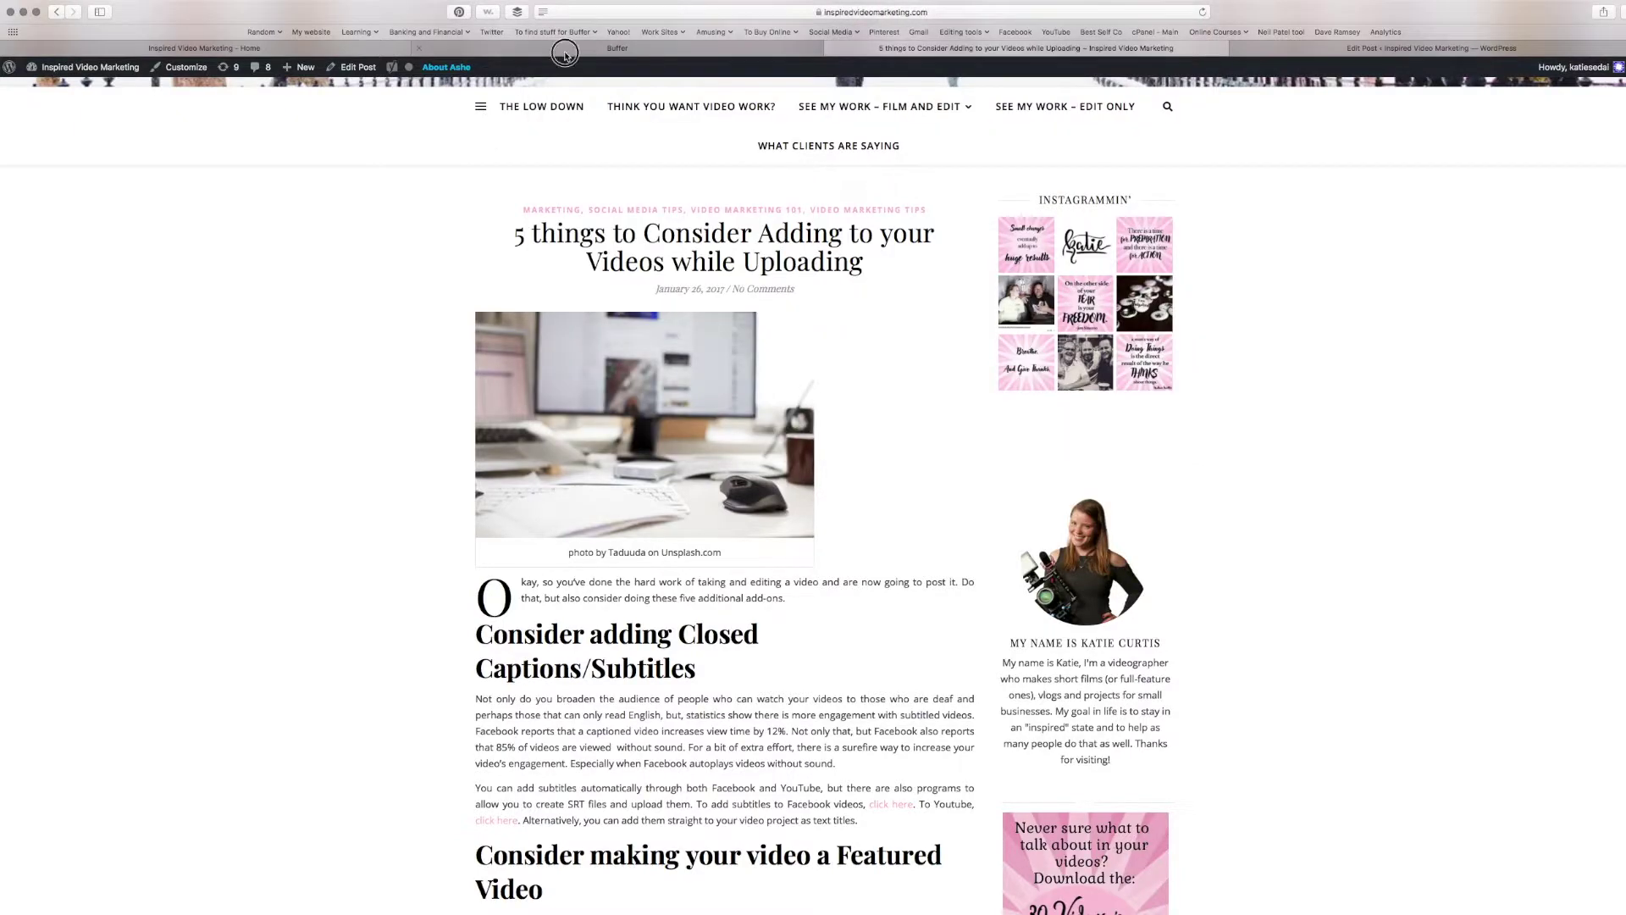
# Paste the blog post link into a new Buffer post, showing the Inspired logo preview.
pyautogui.click(617, 48)
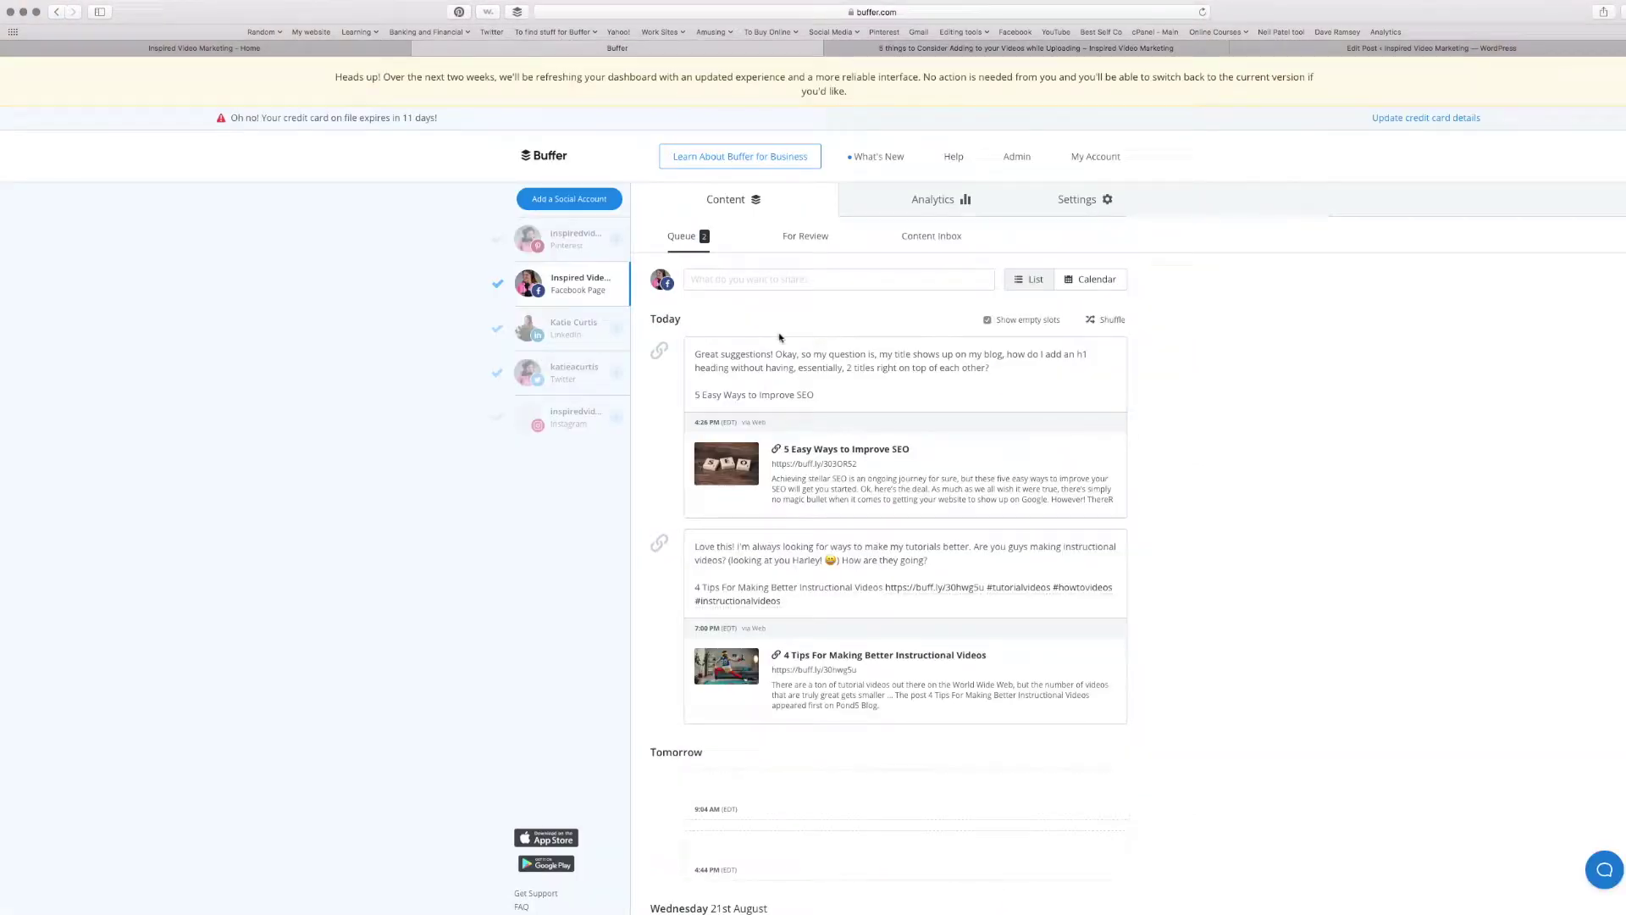
pyautogui.click(778, 279)
pyautogui.press('super+v')
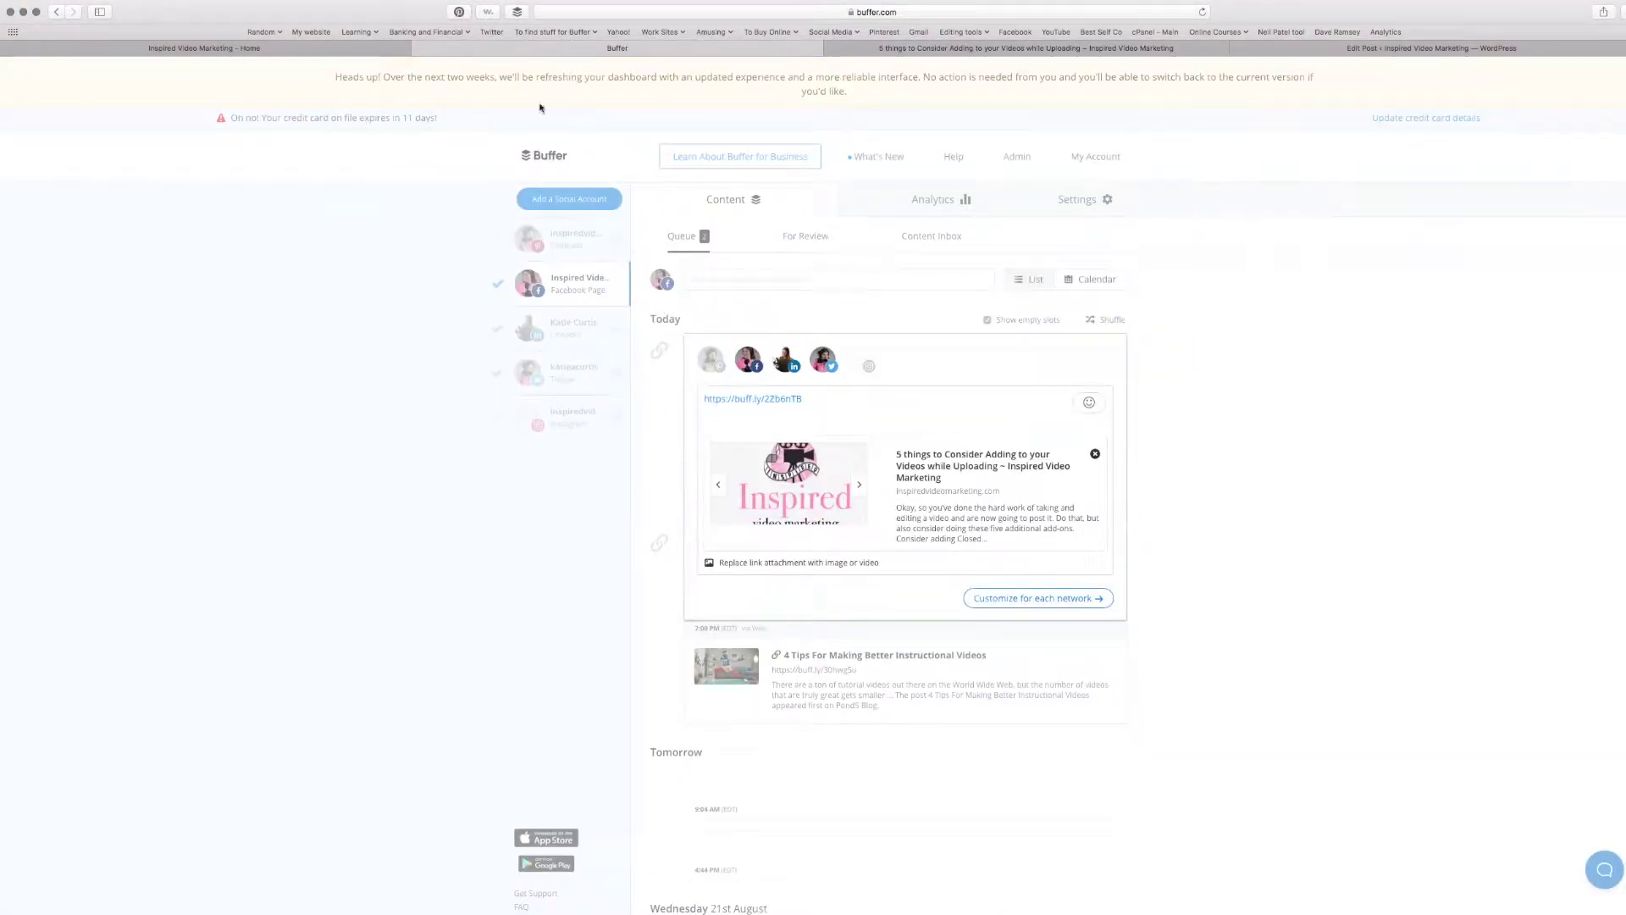
pyautogui.hotkey('ctrl', 'shift', 'Tab')
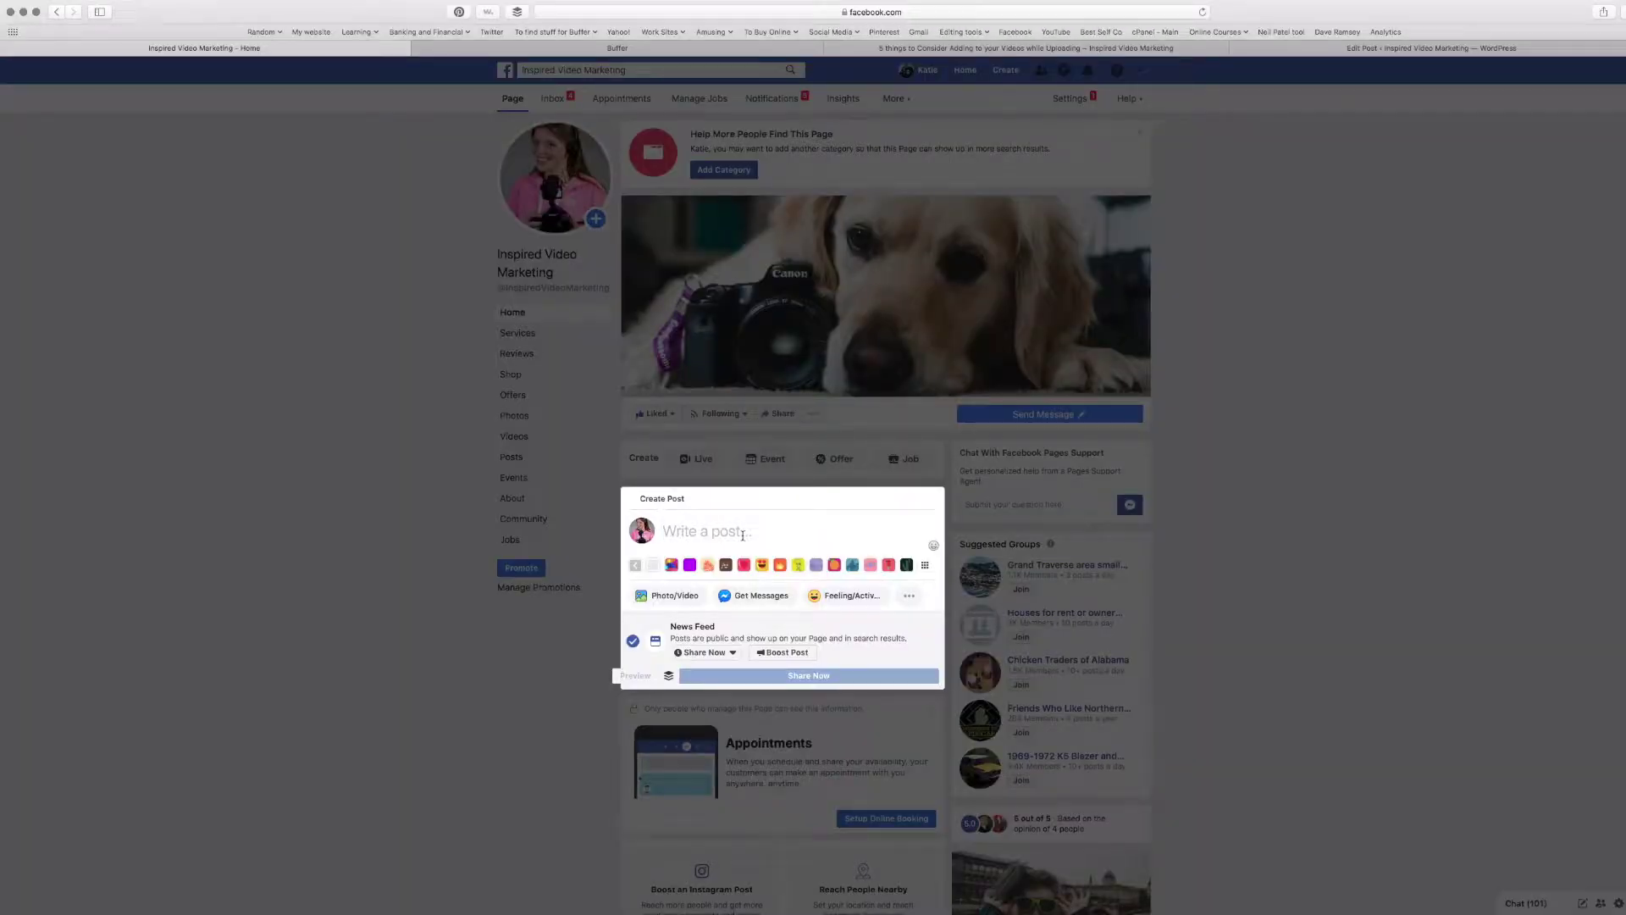
# Paste the blog link into Facebook's Create Post box and review its Inspired-logo preview.
pyautogui.press('super+v')
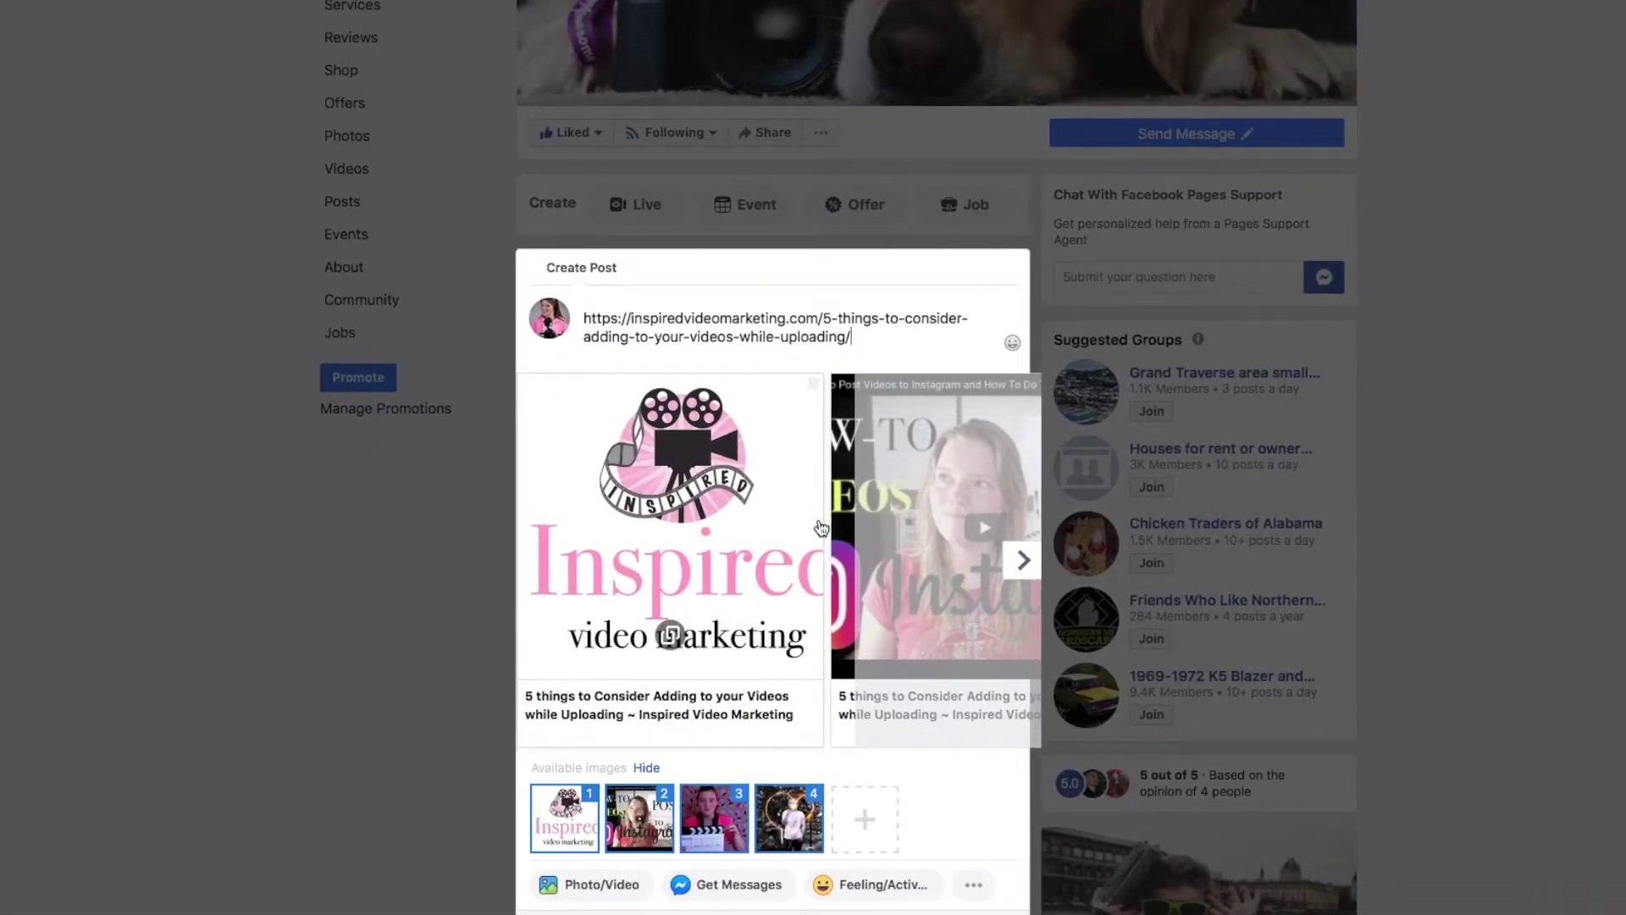
pyautogui.scroll(-2, 821, 528)
pyautogui.scroll(-2, 699, 316)
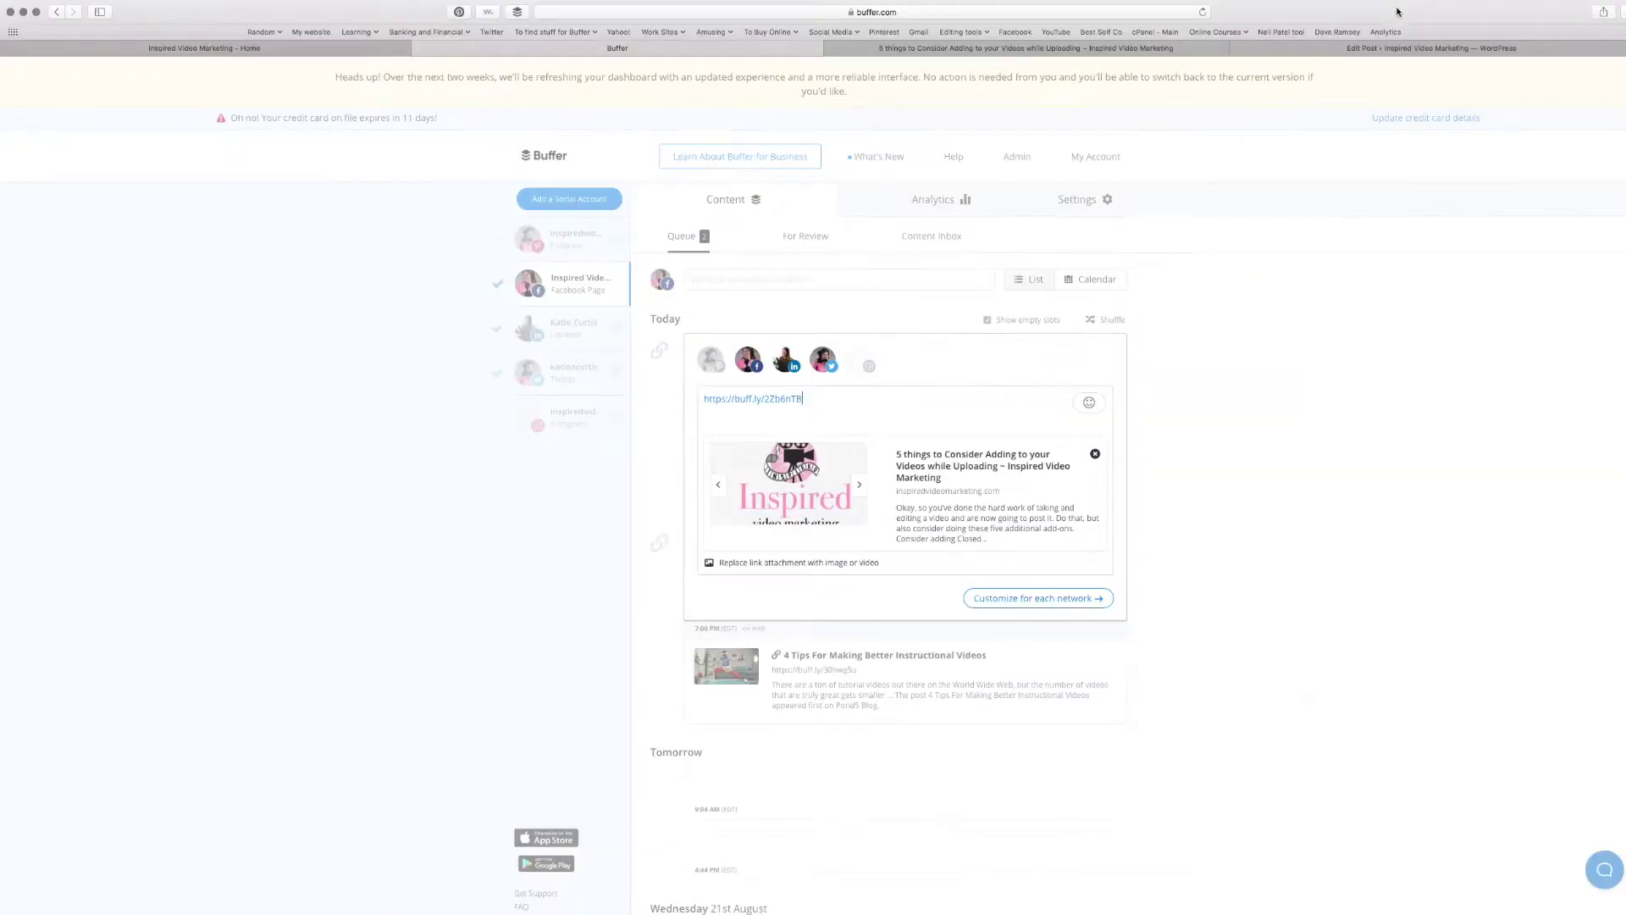
# Compare the Buffer preview with the blog post's desk photo, then return to the Facebook draft.
pyautogui.hotkey('ctrl', 'Tab')
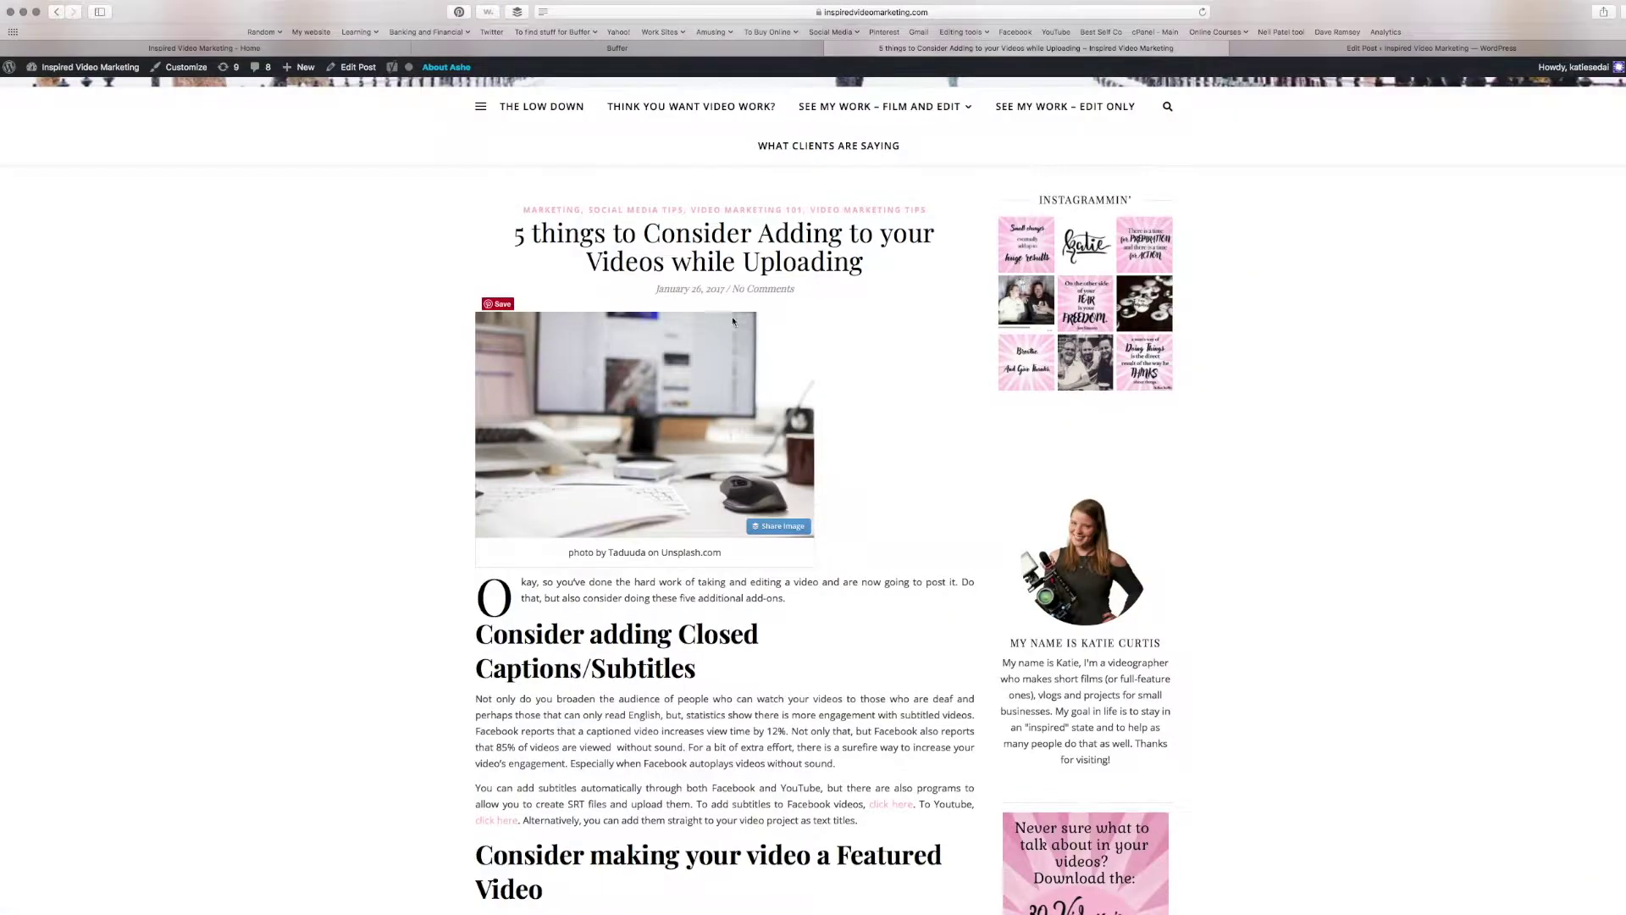
pyautogui.click(761, 50)
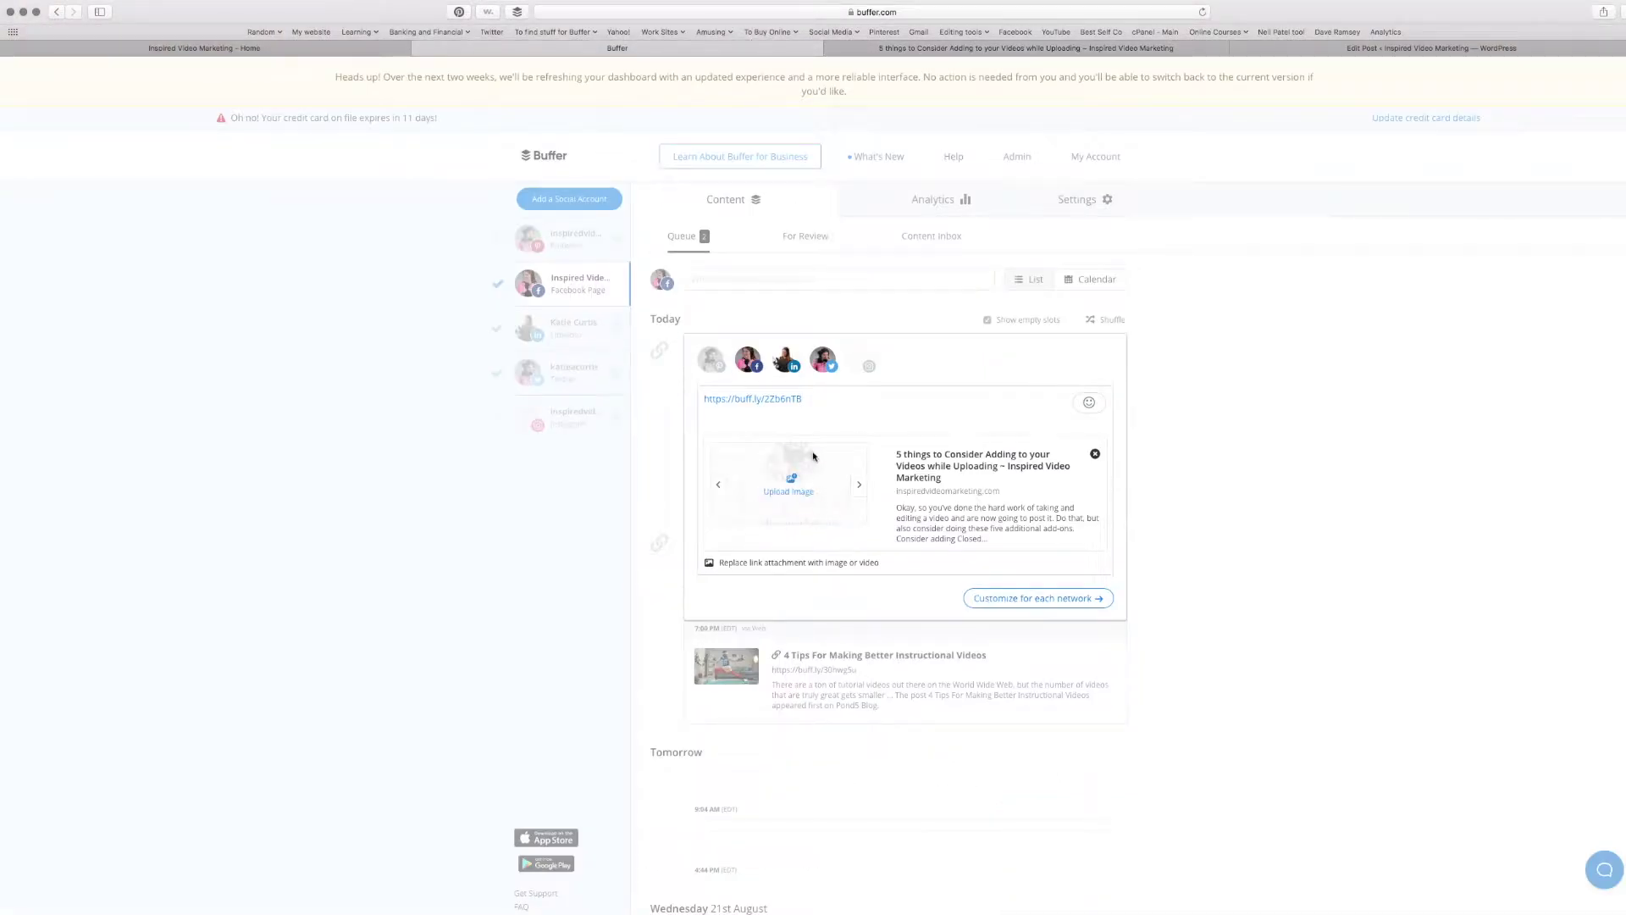
pyautogui.click(322, 48)
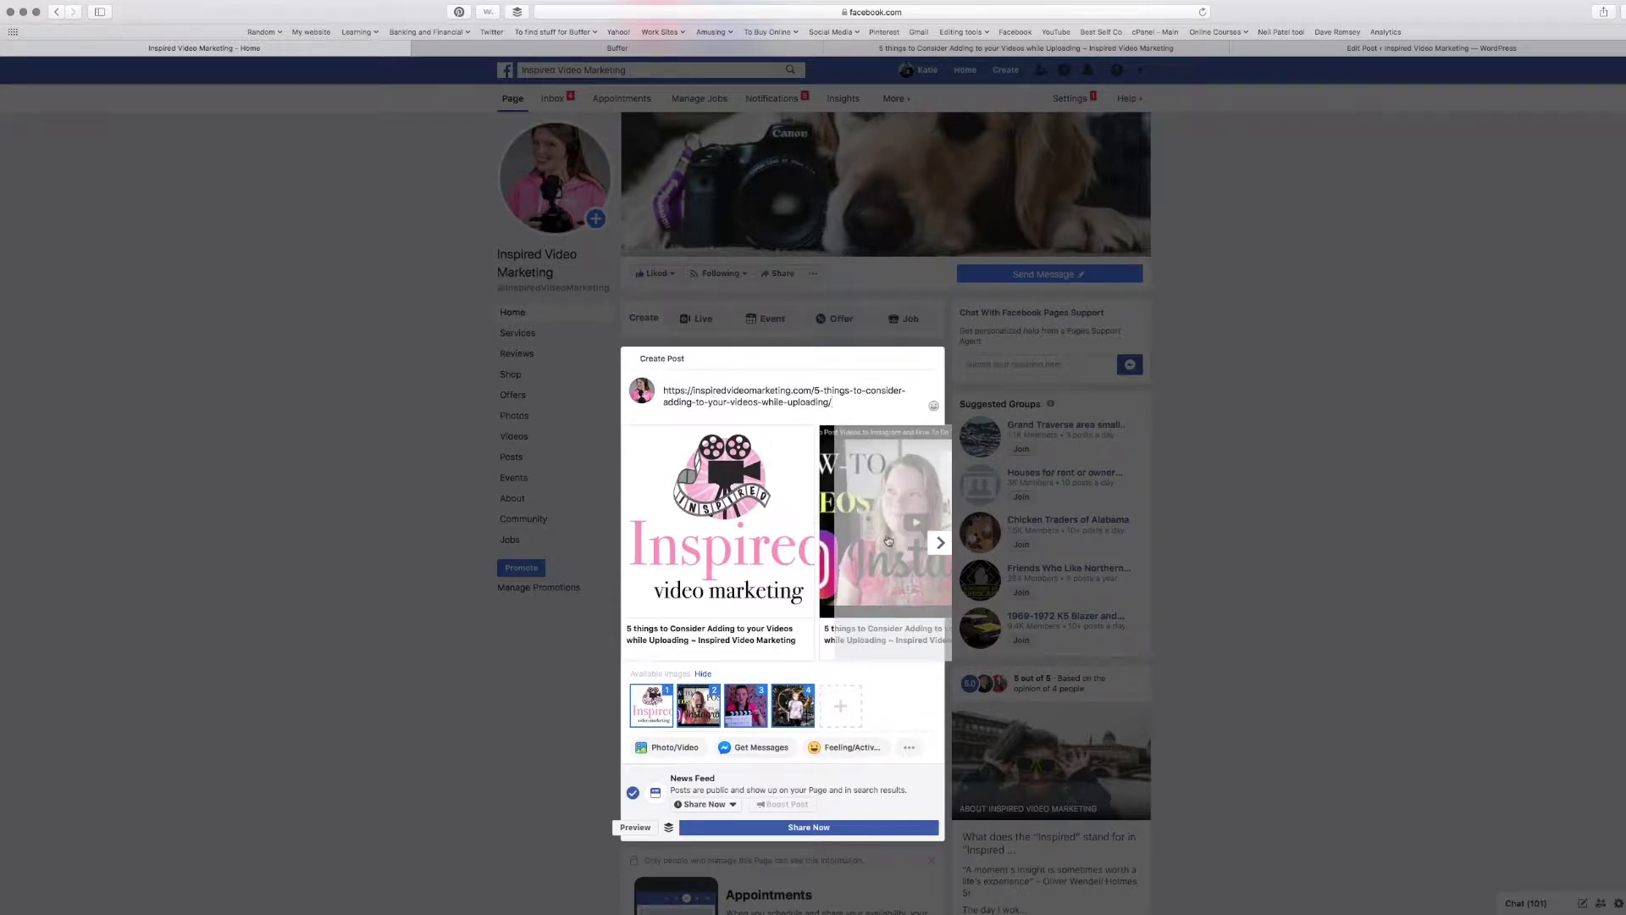
# Cycle the Facebook link preview images (phone mockup, Amsterdam video), finding no desk photo.
pyautogui.click(940, 542)
pyautogui.click(940, 542)
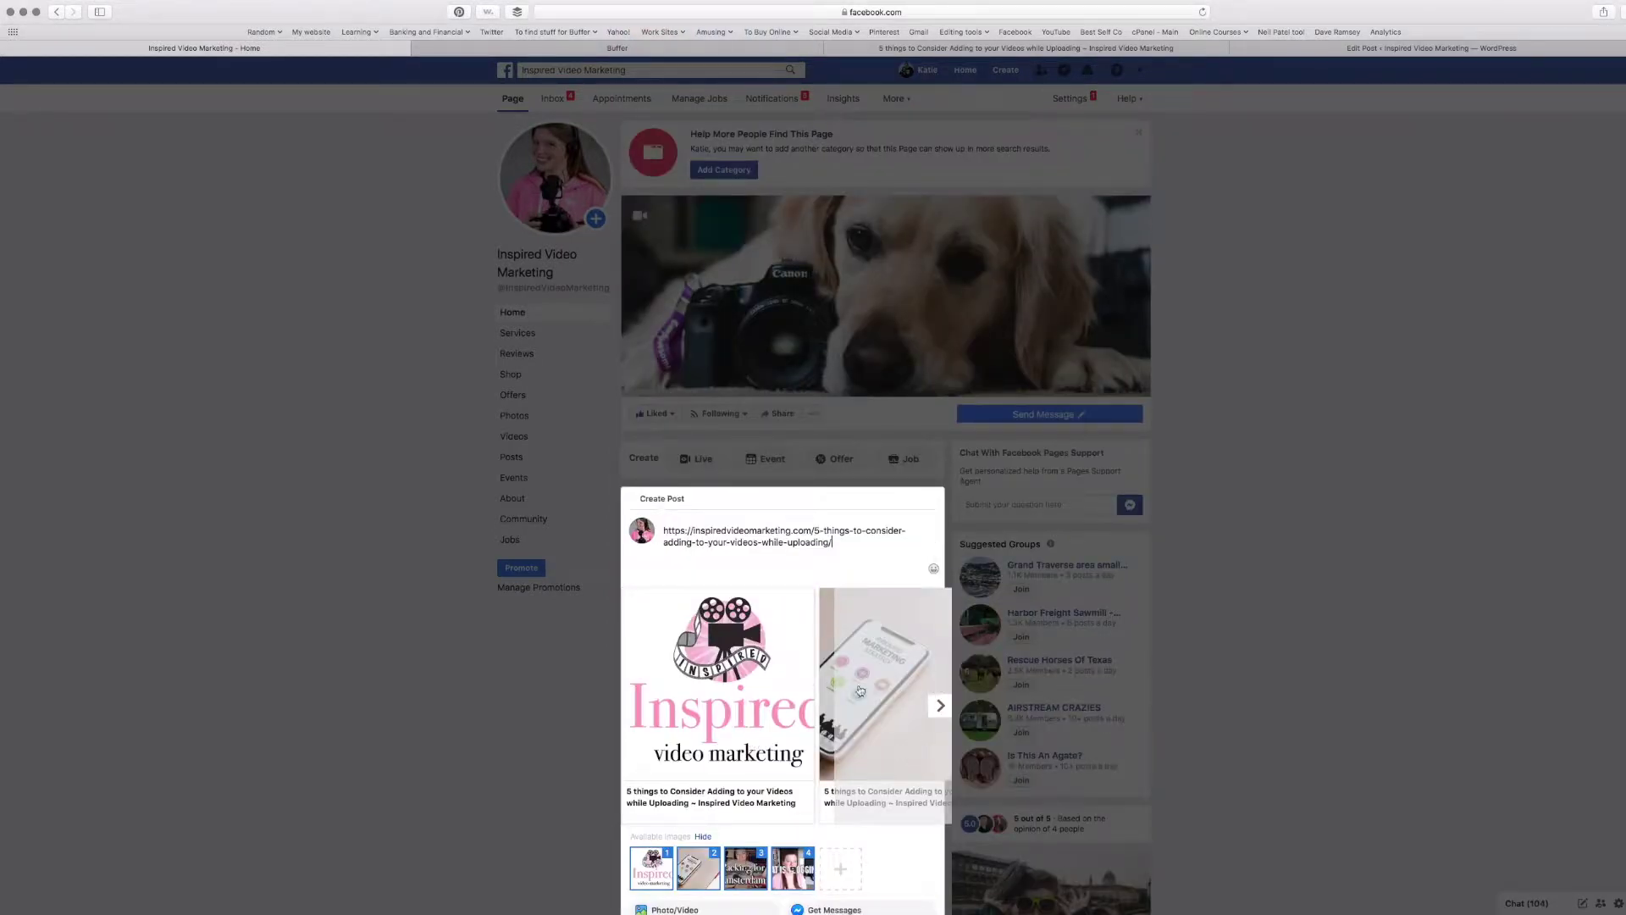
pyautogui.click(937, 704)
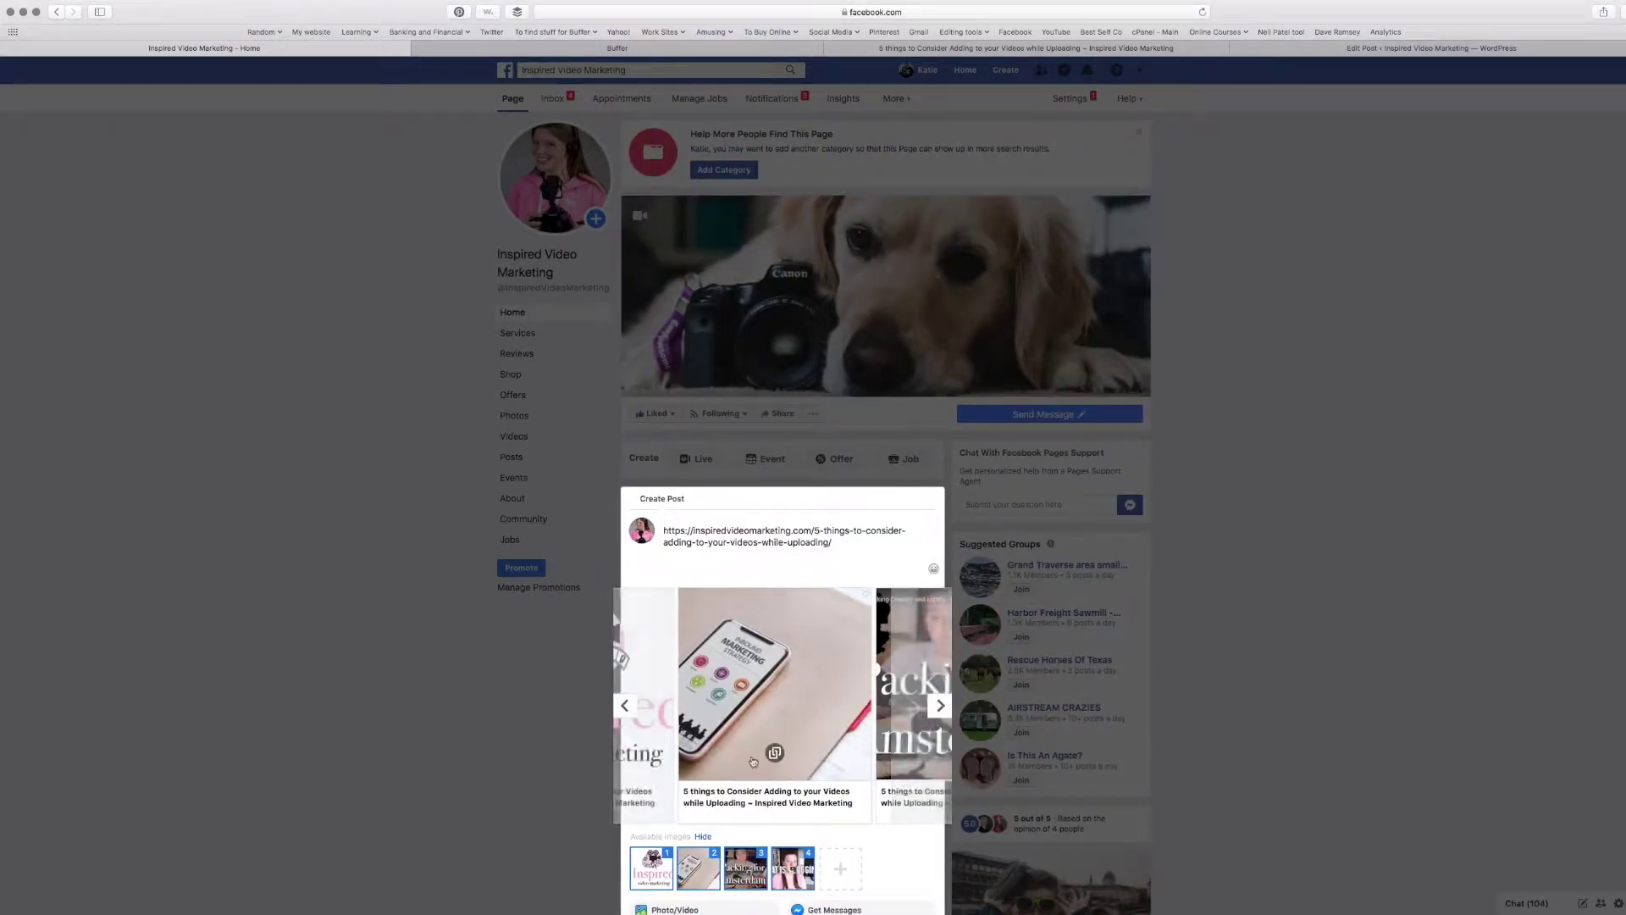
pyautogui.click(948, 714)
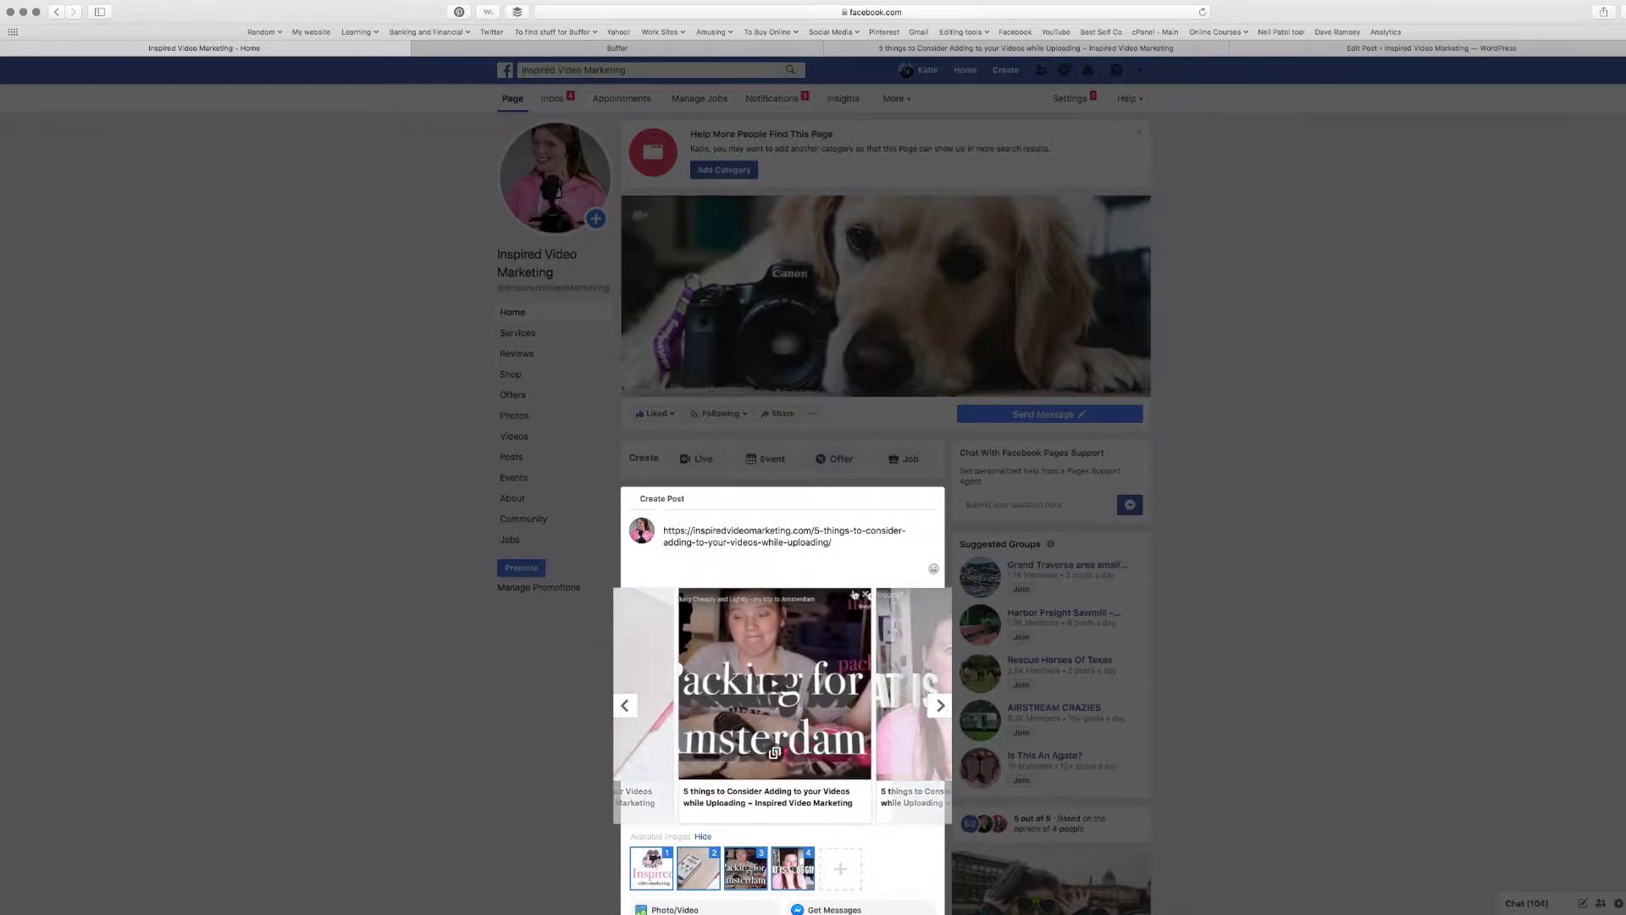
pyautogui.click(652, 48)
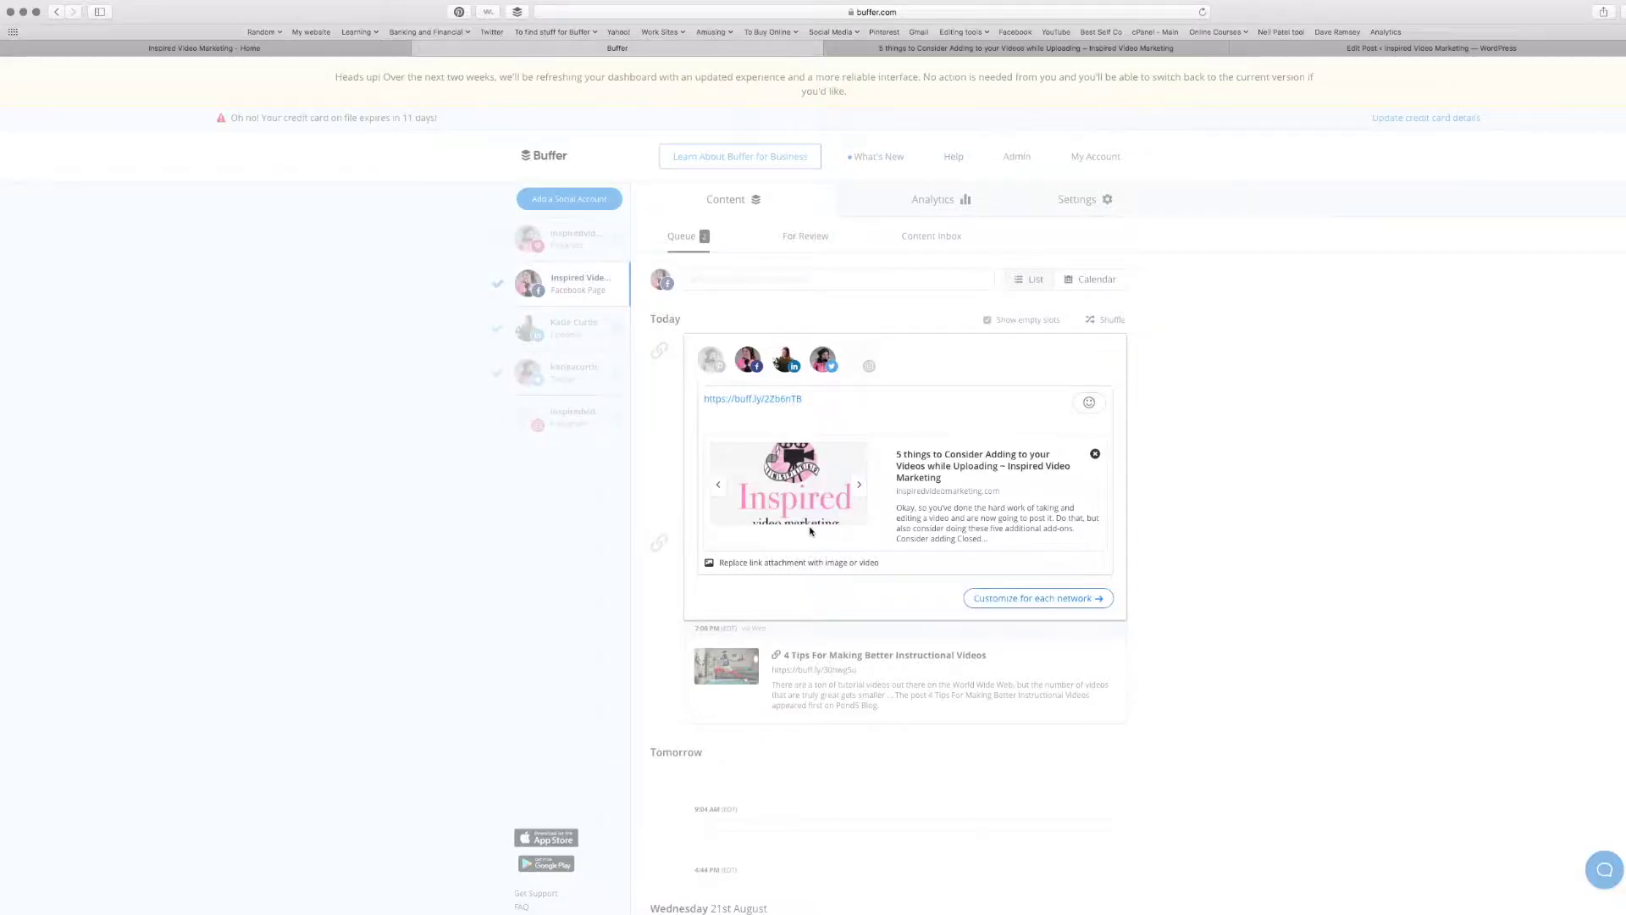
# Try other Buffer preview thumbnails, close the composer, and return to the WordPress editor.
pyautogui.click(860, 485)
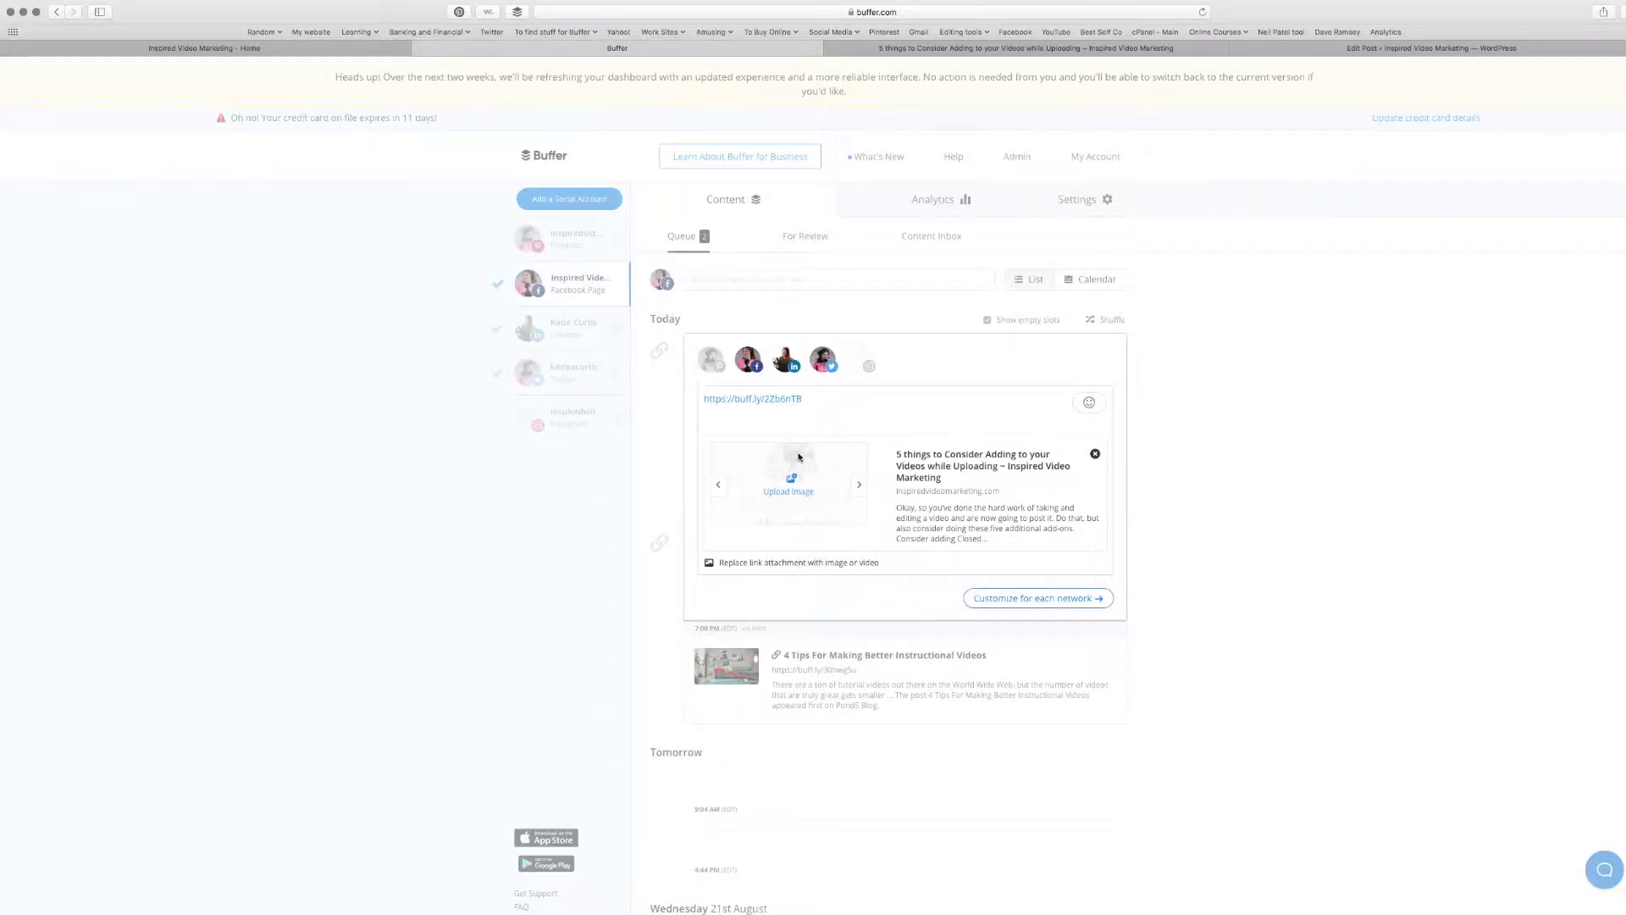
pyautogui.click(861, 485)
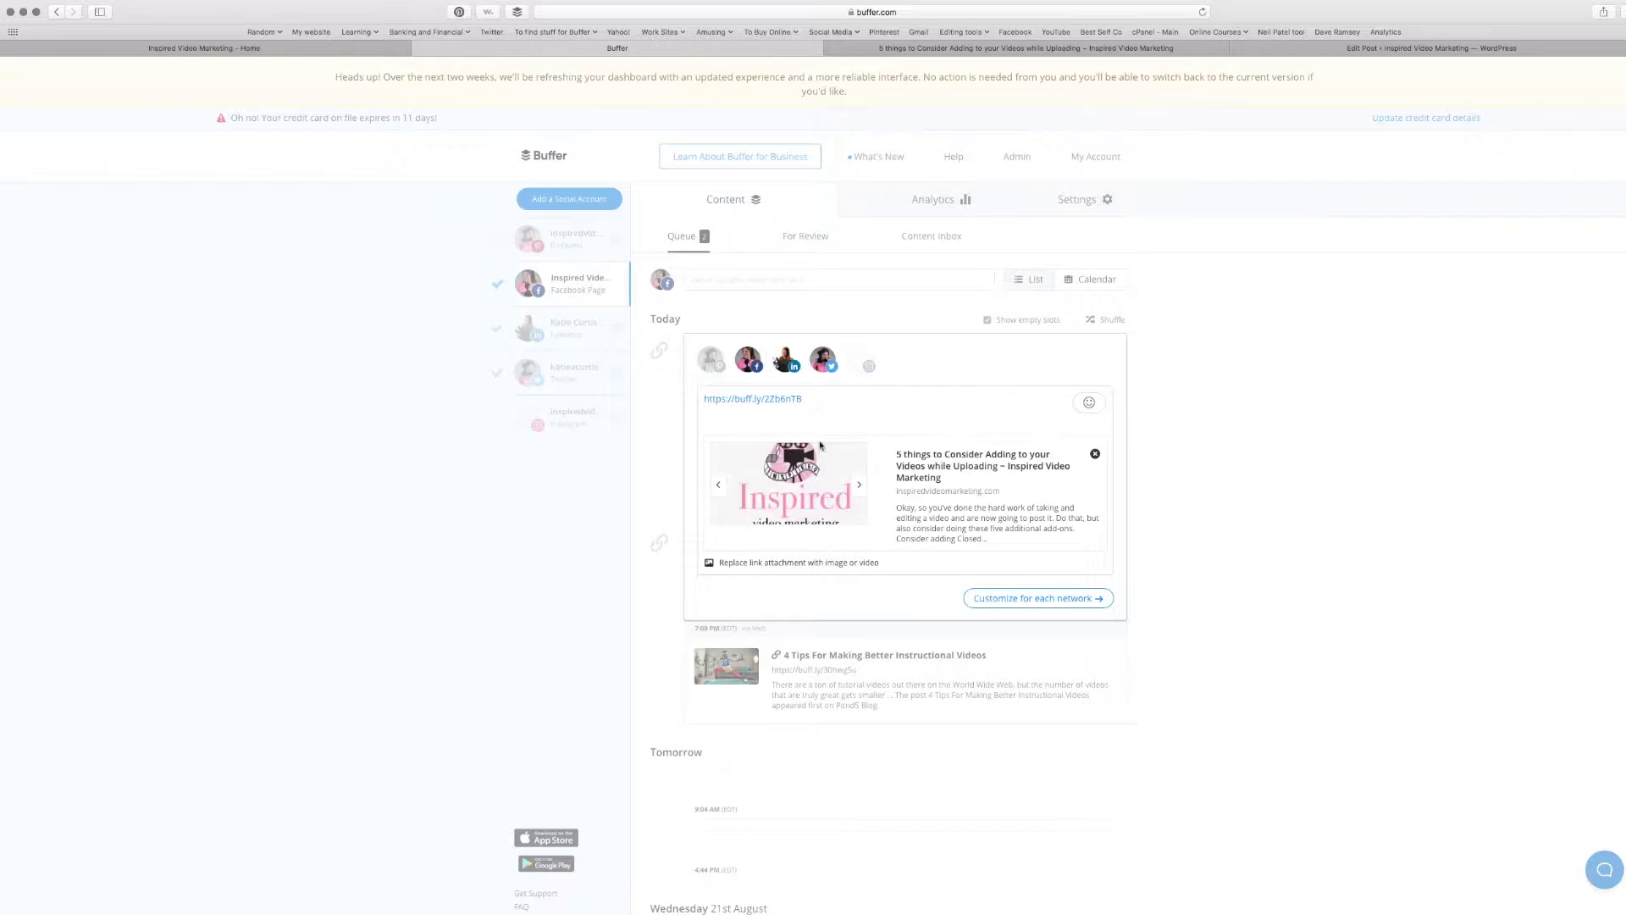
pyautogui.moveTo(785, 485)
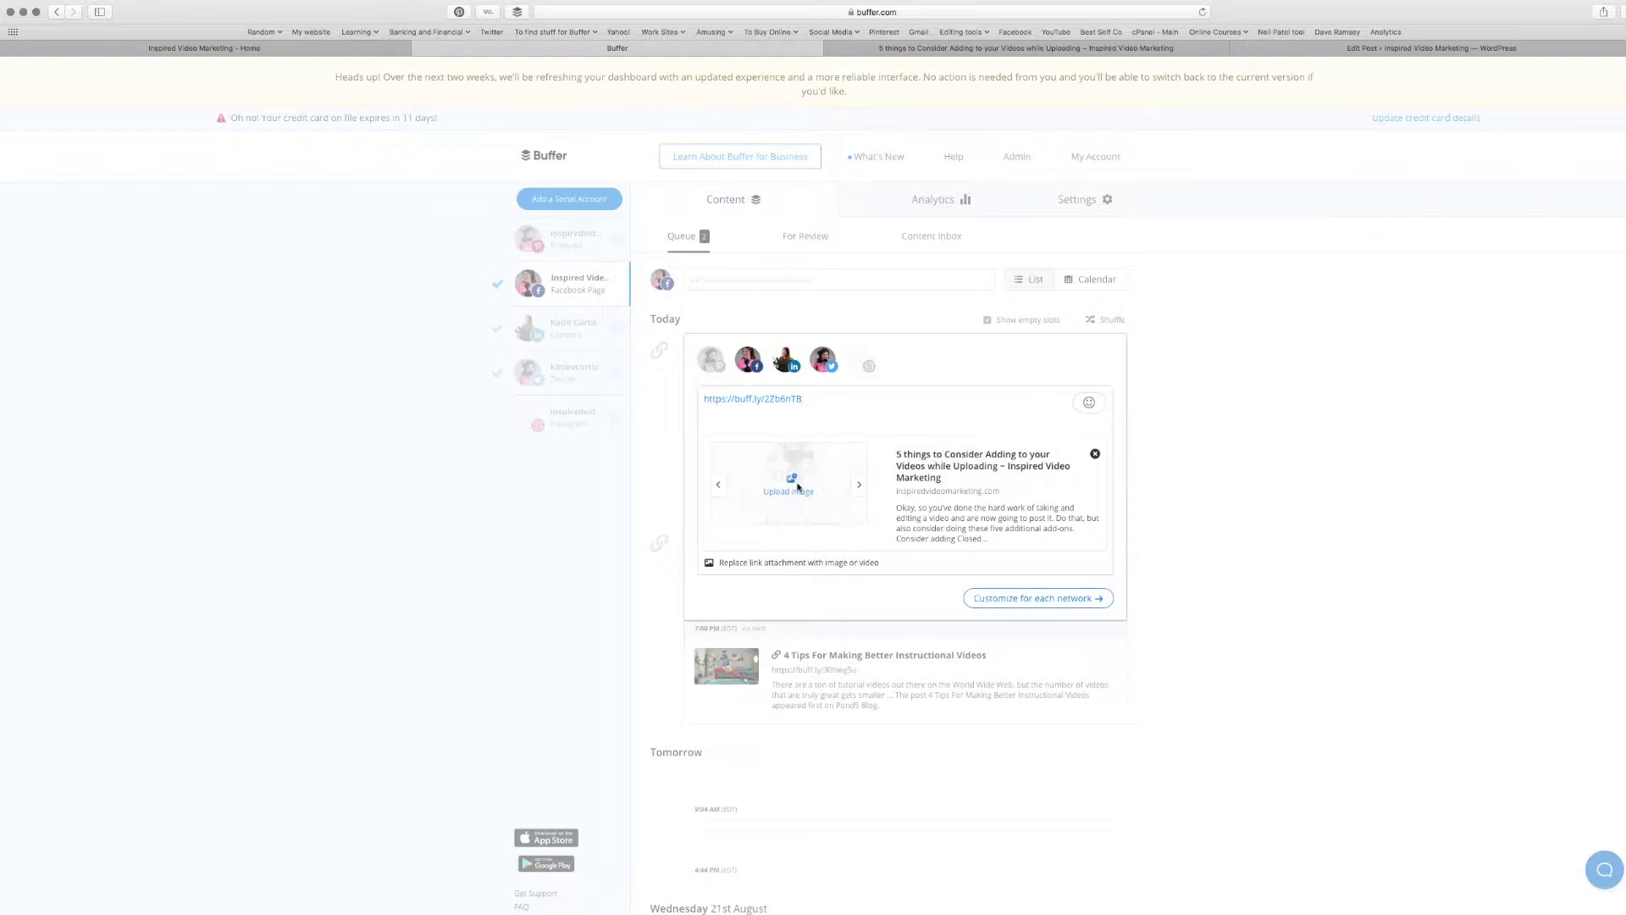
pyautogui.click(1186, 365)
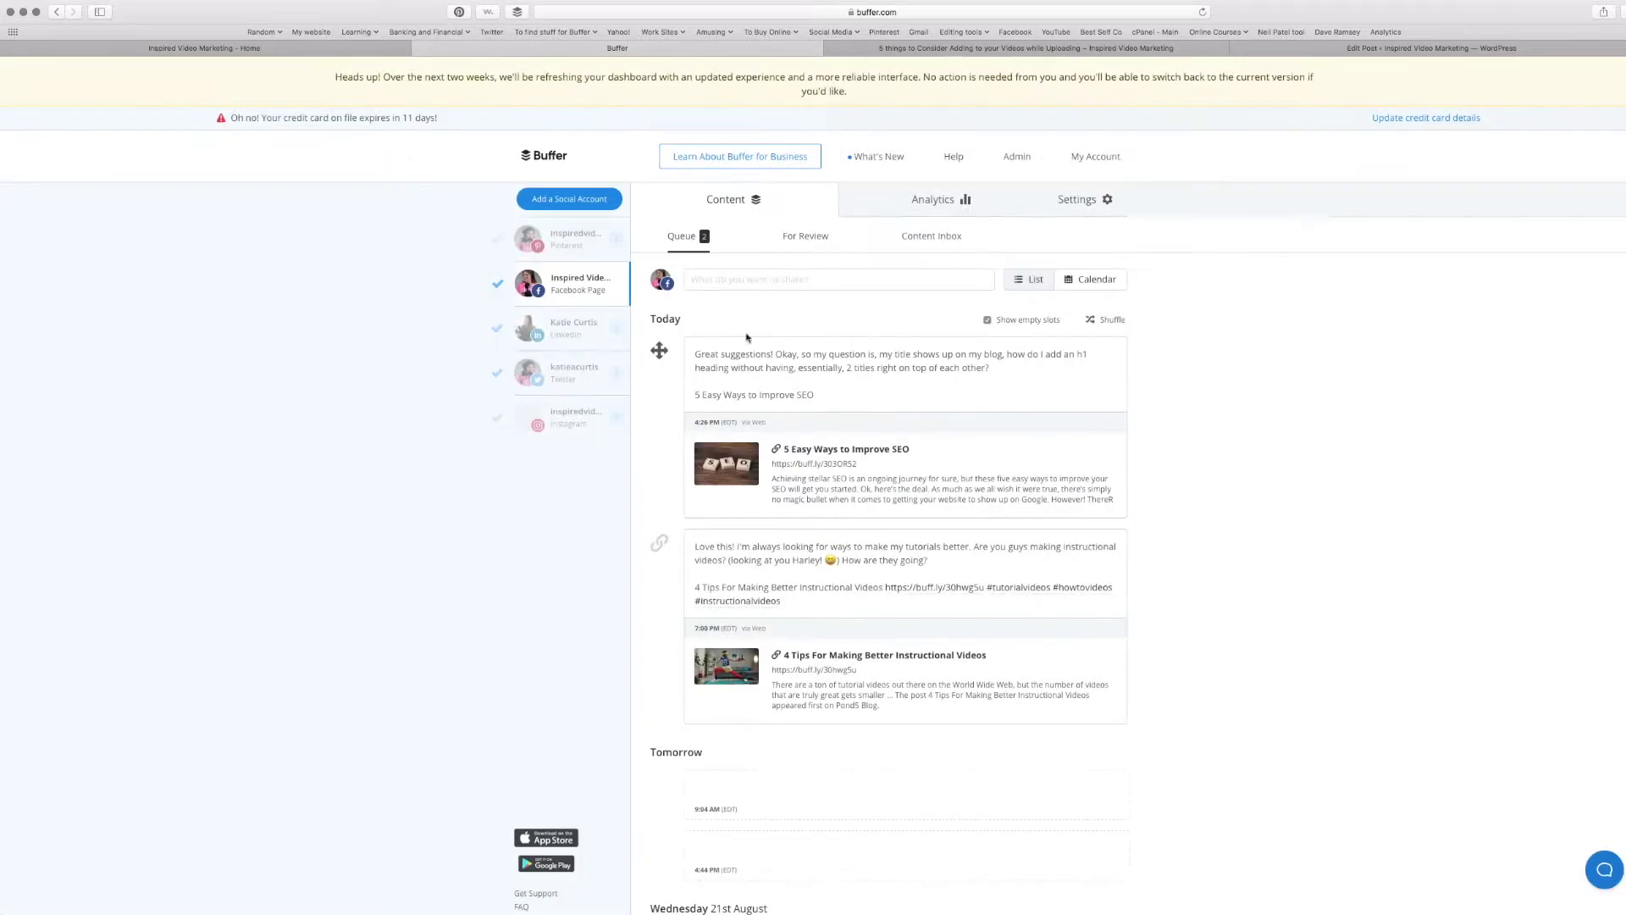
pyautogui.click(1378, 48)
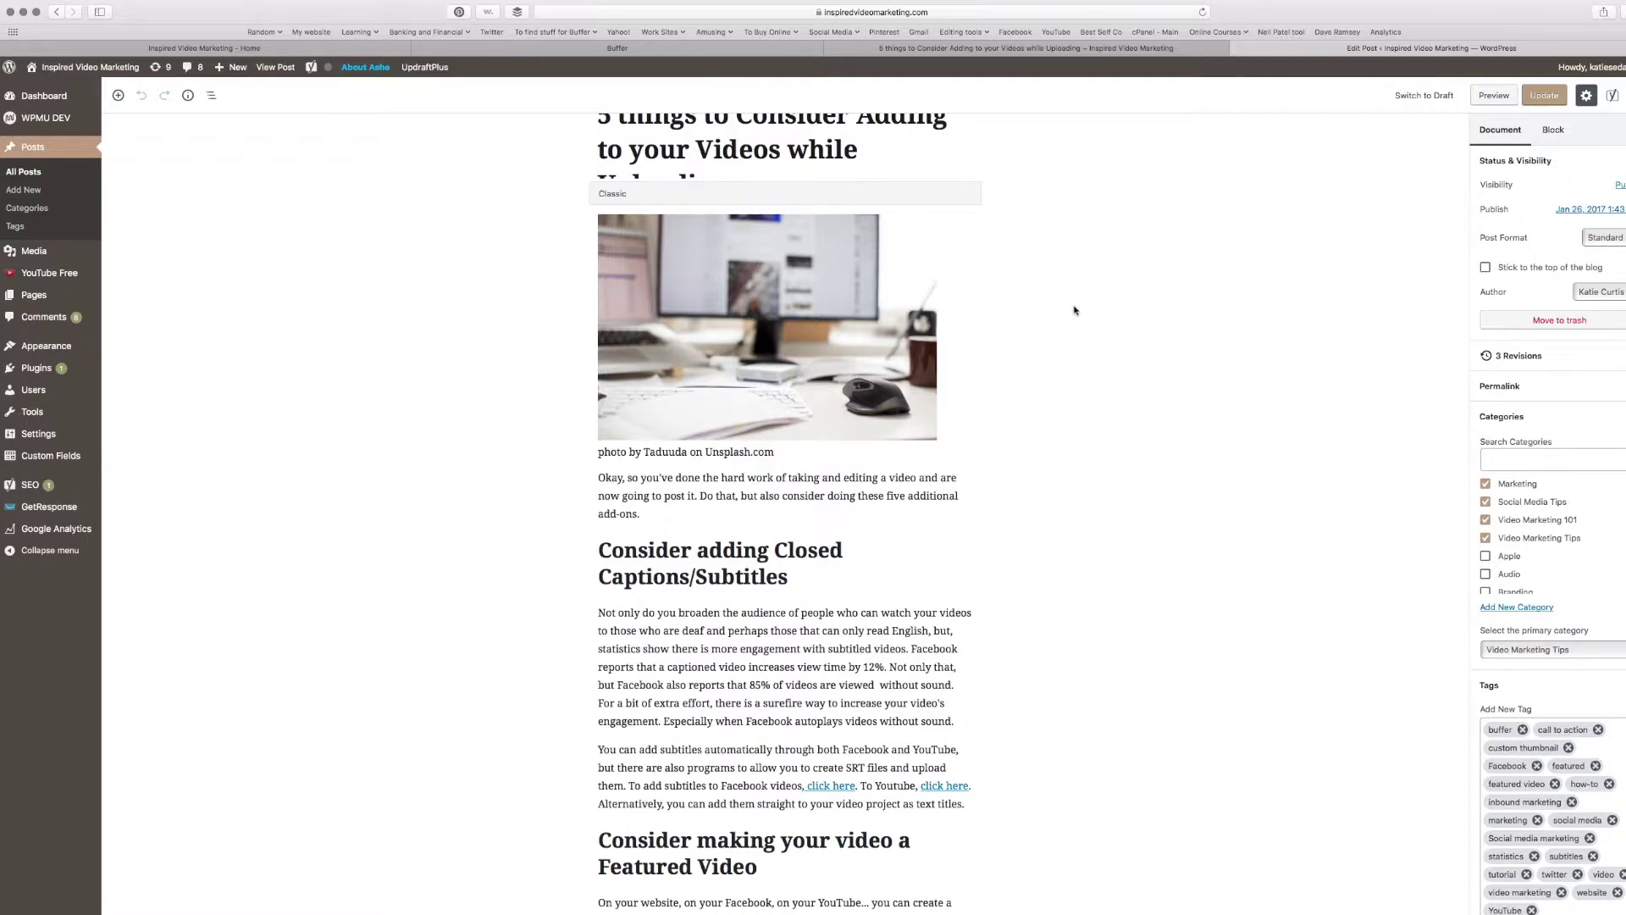
# Scroll the Document sidebar to Featured Image and open the Set featured image library.
pyautogui.scroll(2, 1069, 310)
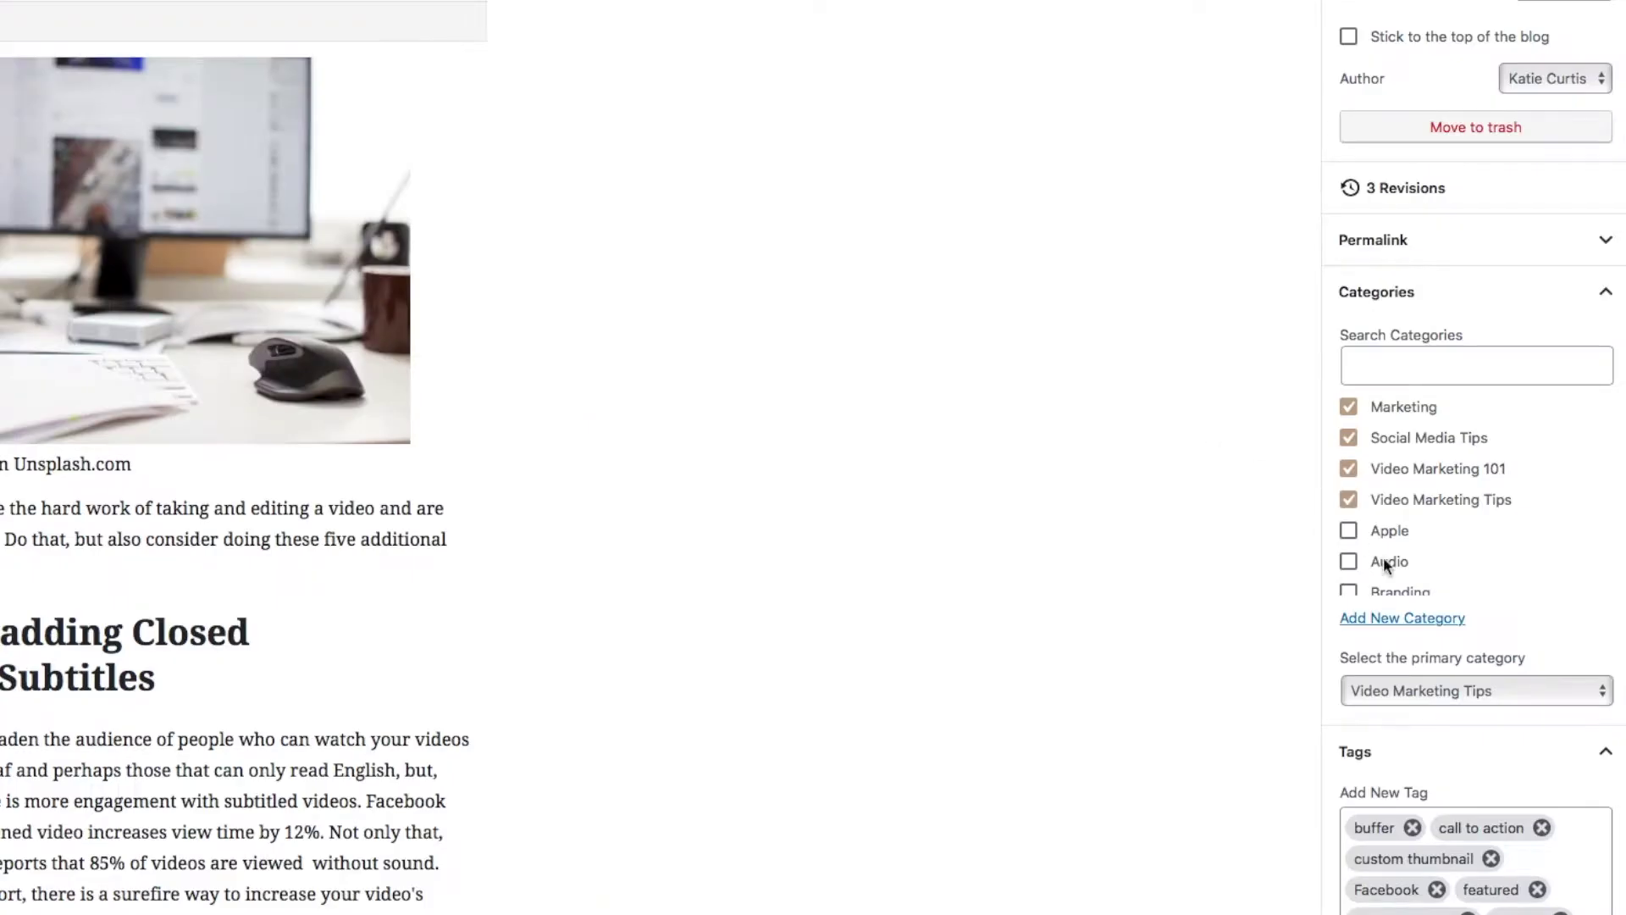
pyautogui.scroll(-5, 1506, 571)
pyautogui.scroll(-6, 1384, 560)
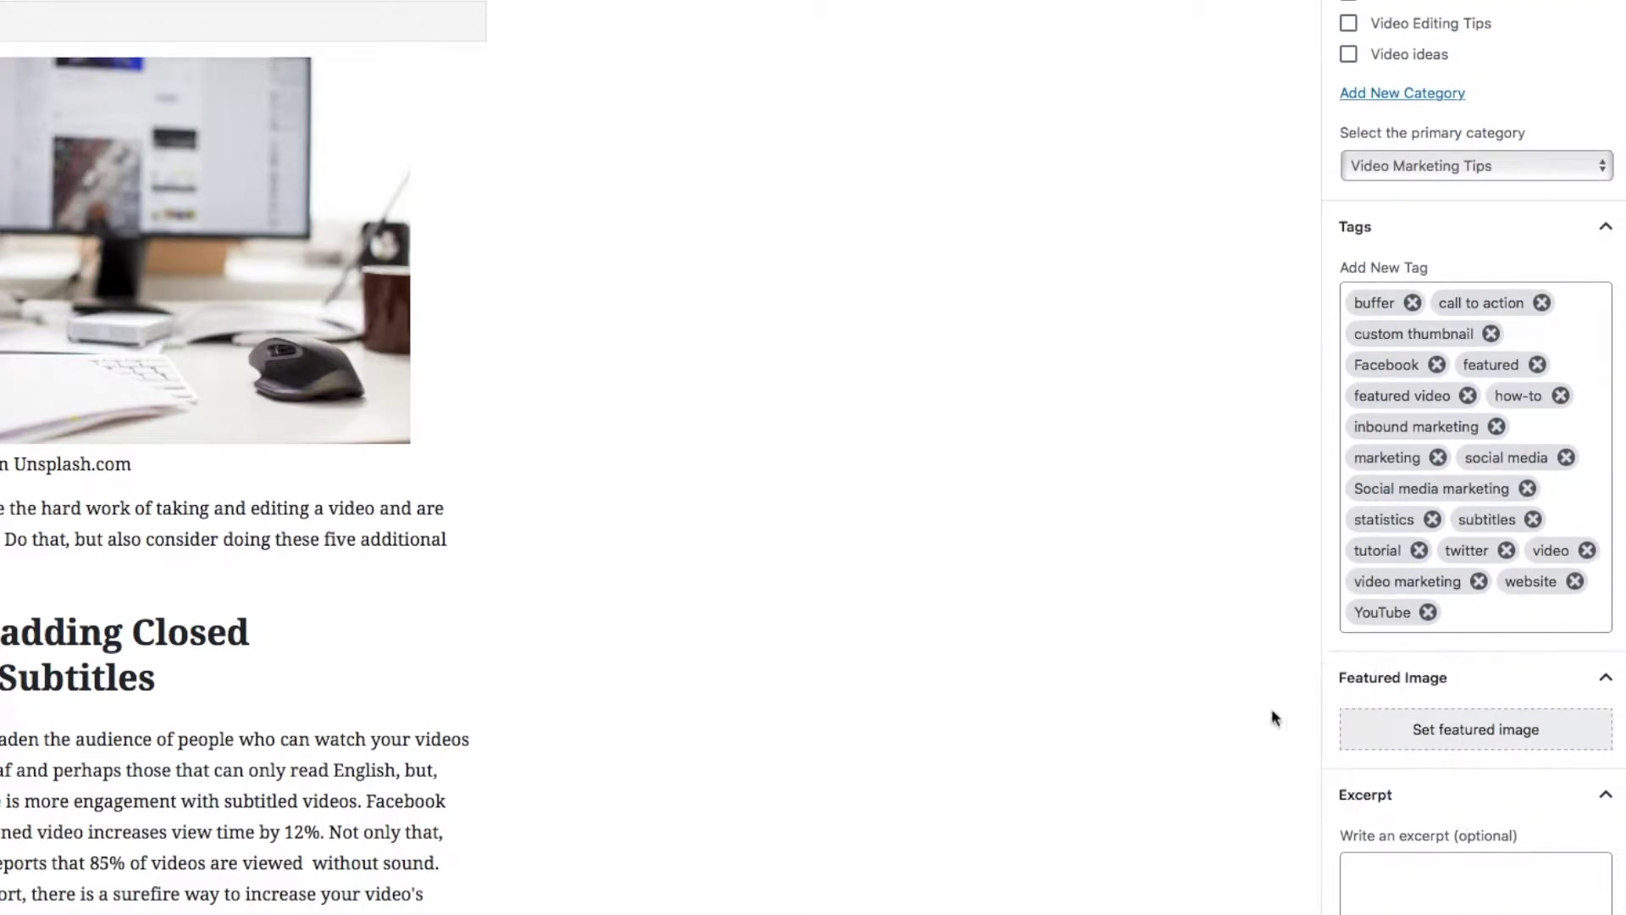
pyautogui.click(1463, 728)
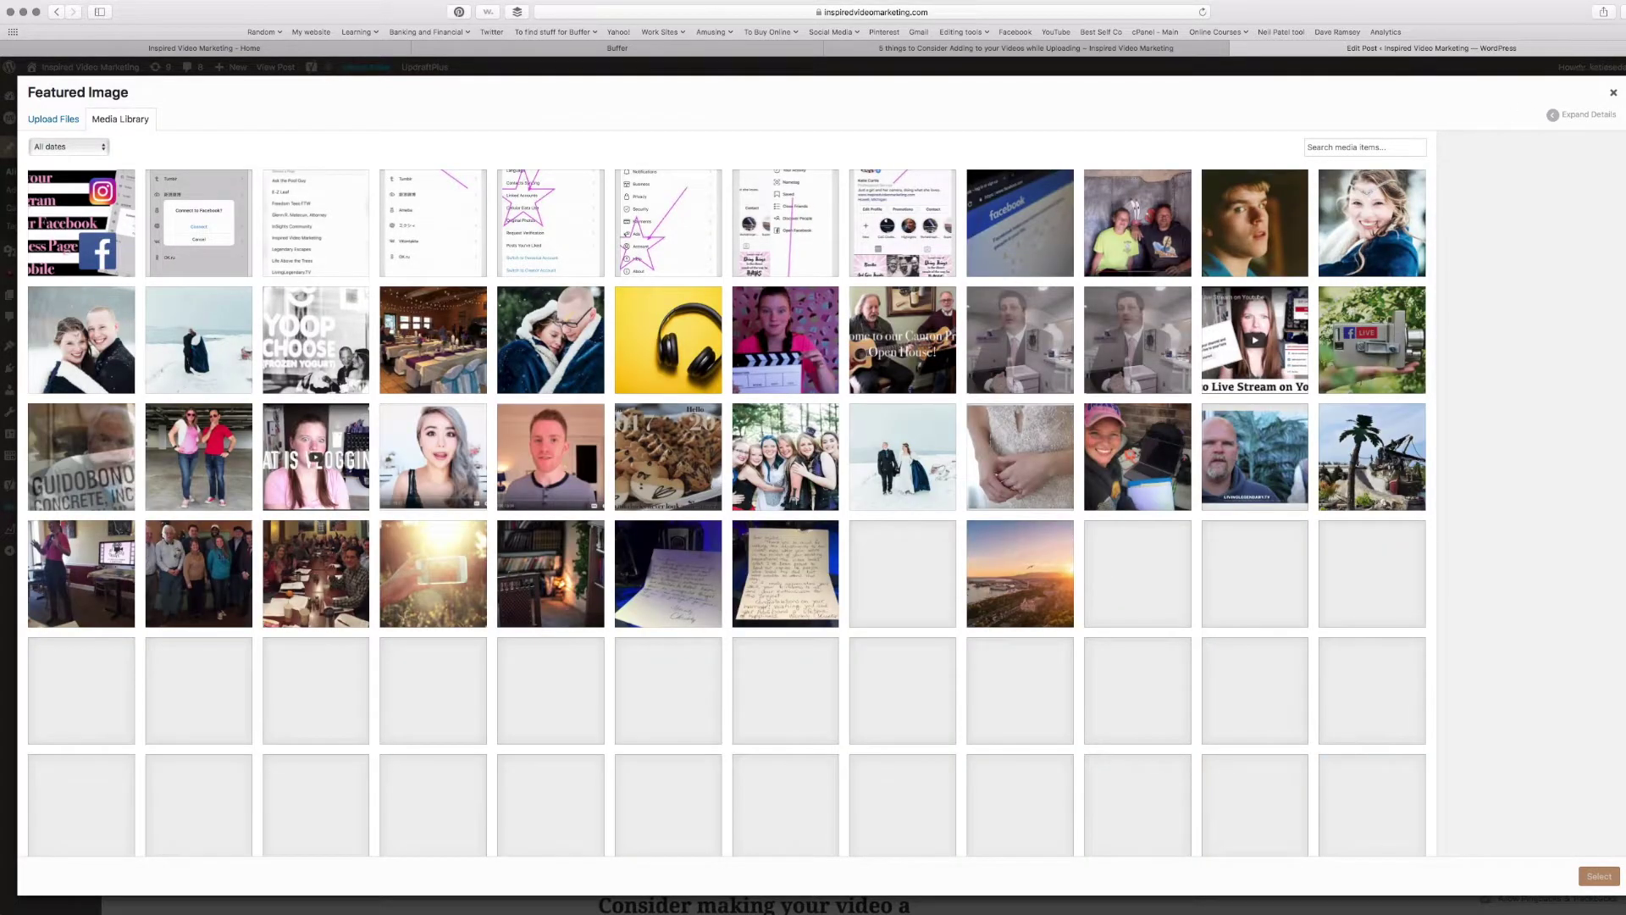
# Open 54t5rivyaii-taduuda-768x512.jpg in Preview and check its dimensions in Adjust Size, unchanged.
pyautogui.moveTo(1625, 0)
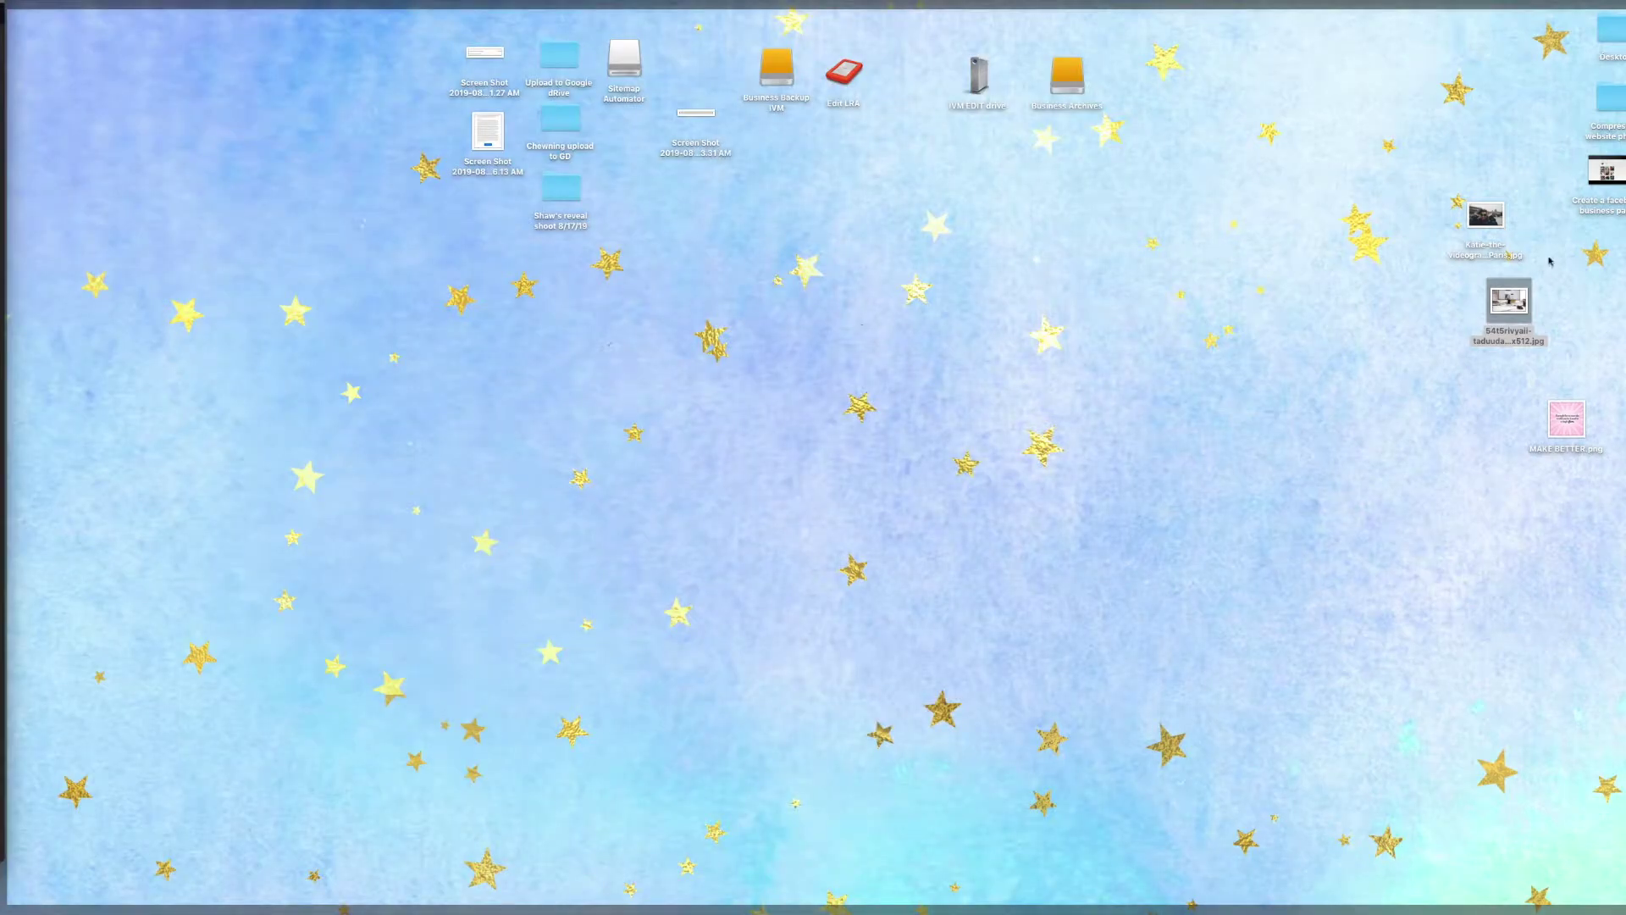
pyautogui.doubleClick(1509, 298)
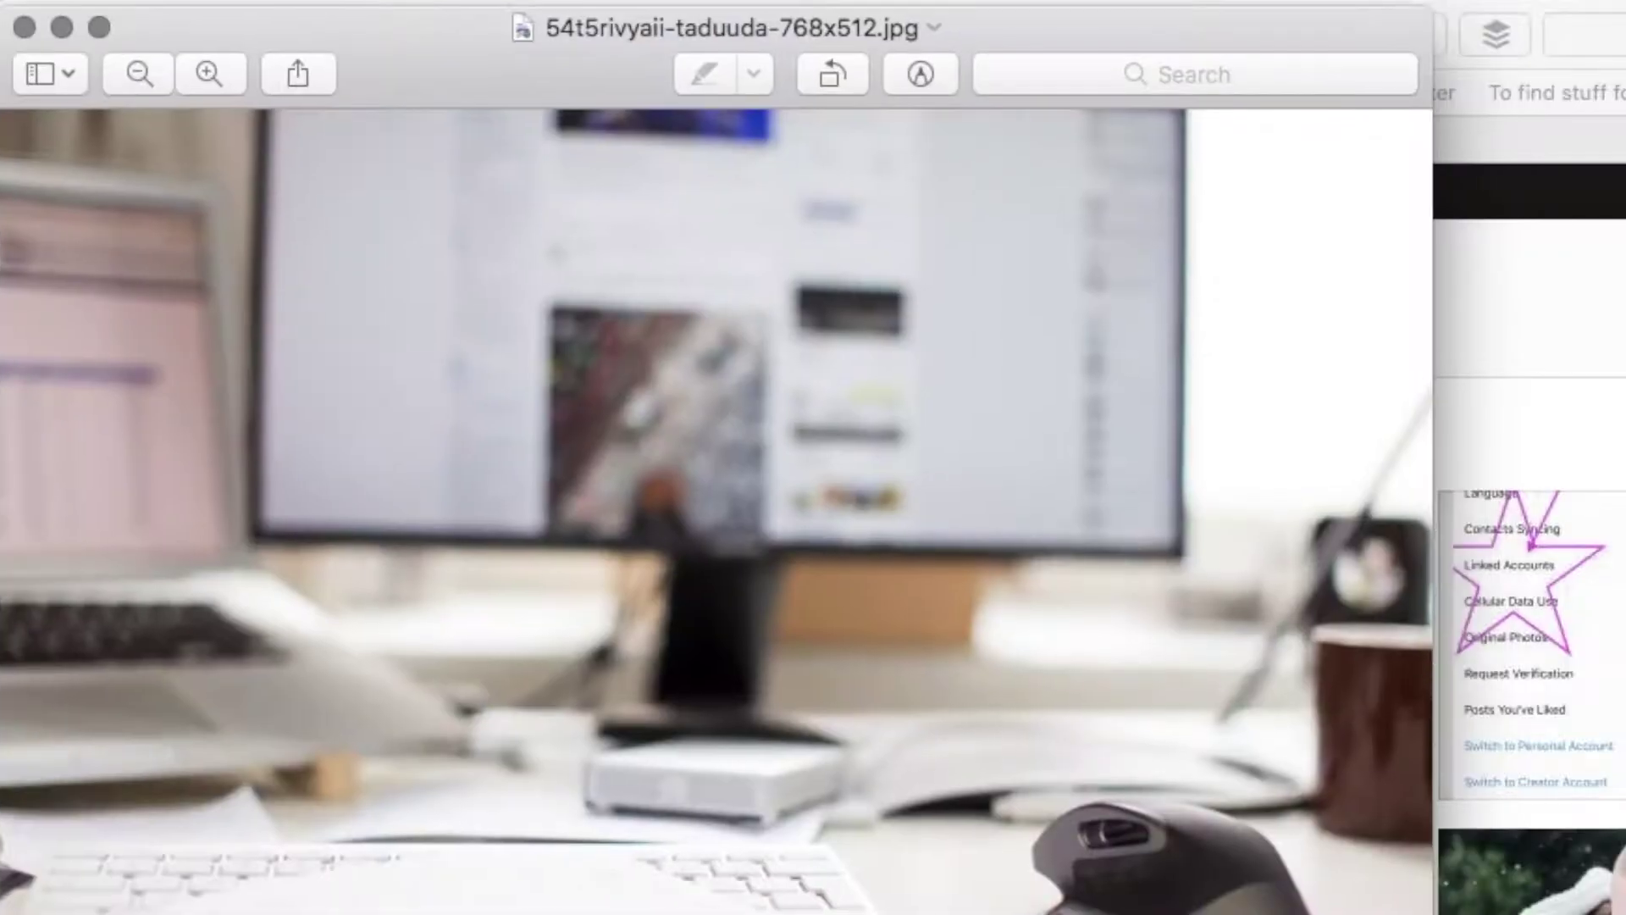
pyautogui.click(593, 0)
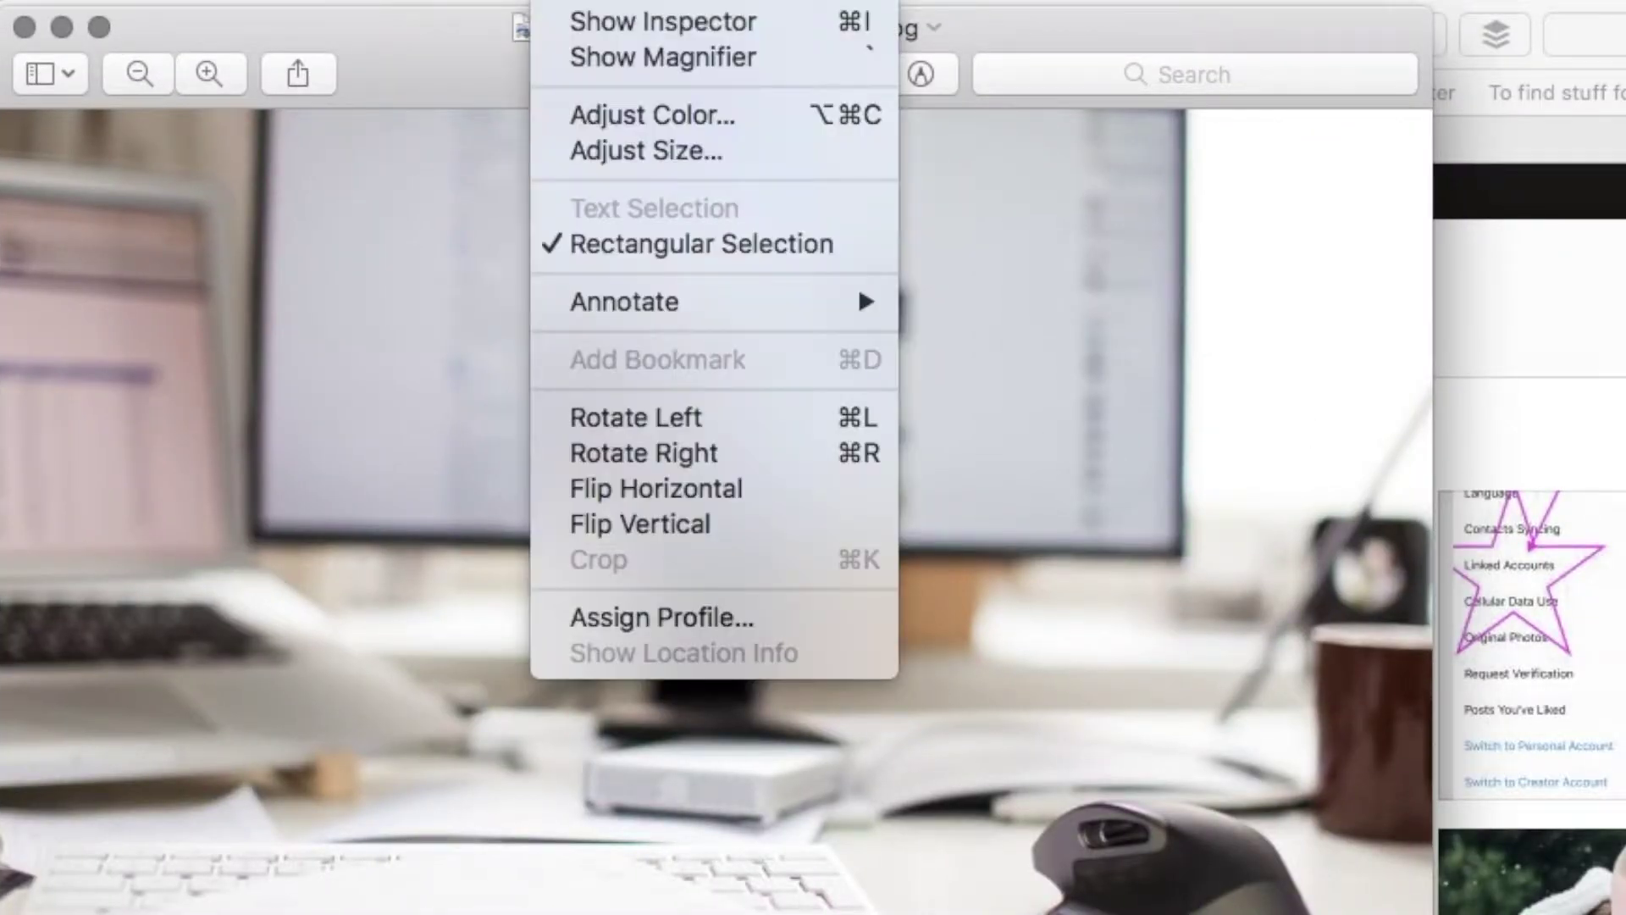
pyautogui.click(666, 154)
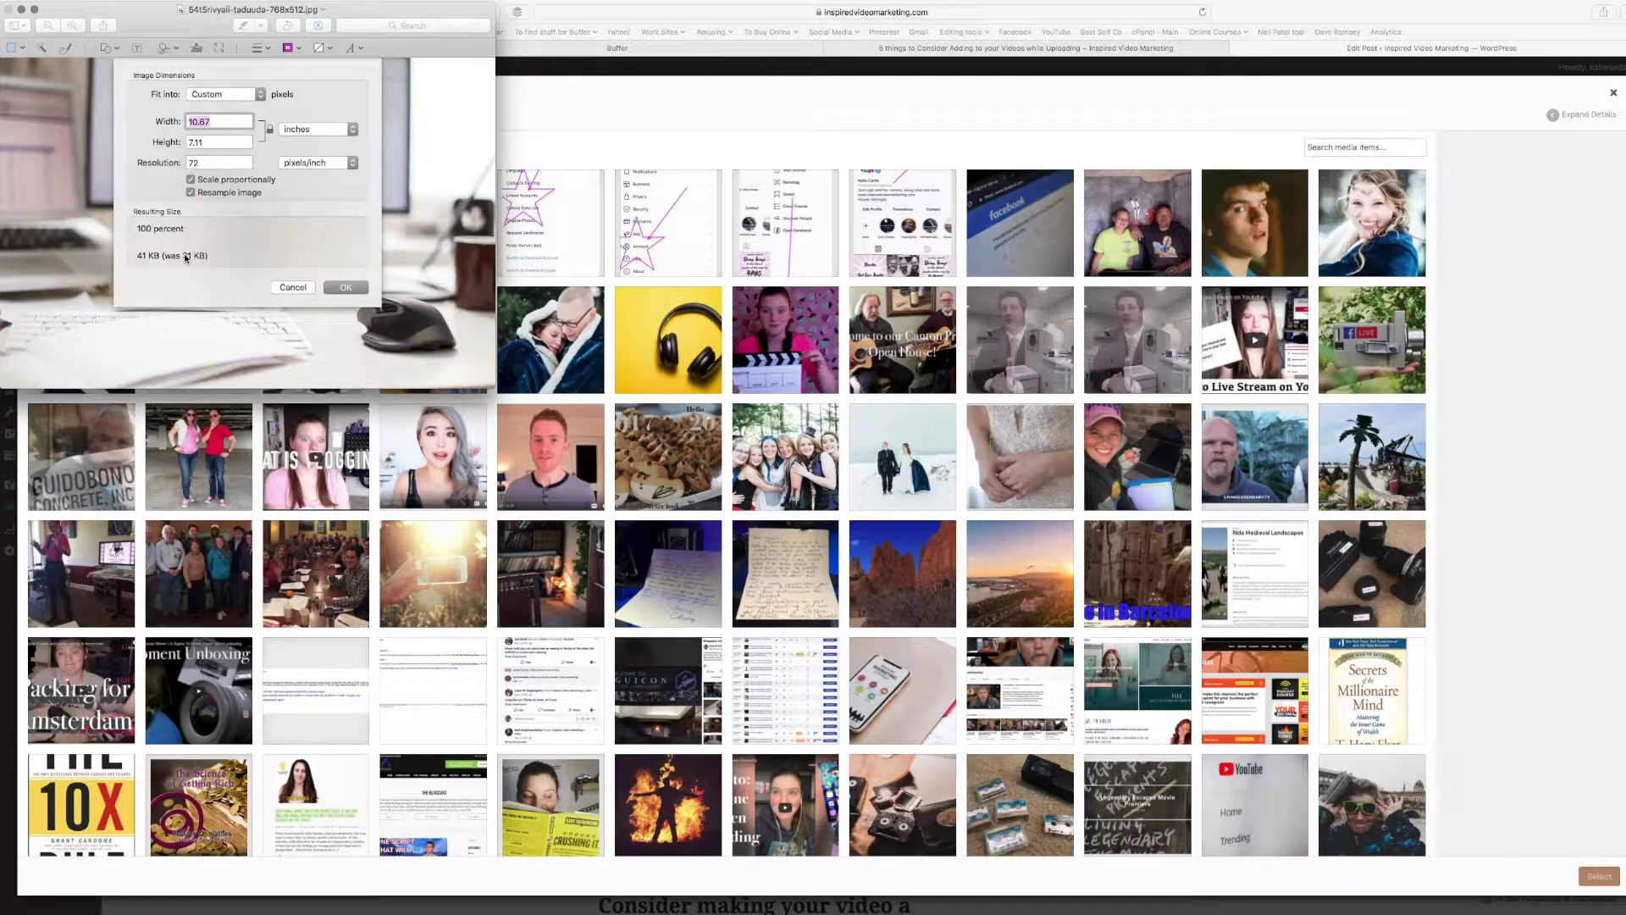
pyautogui.click(346, 287)
pyautogui.click(647, 316)
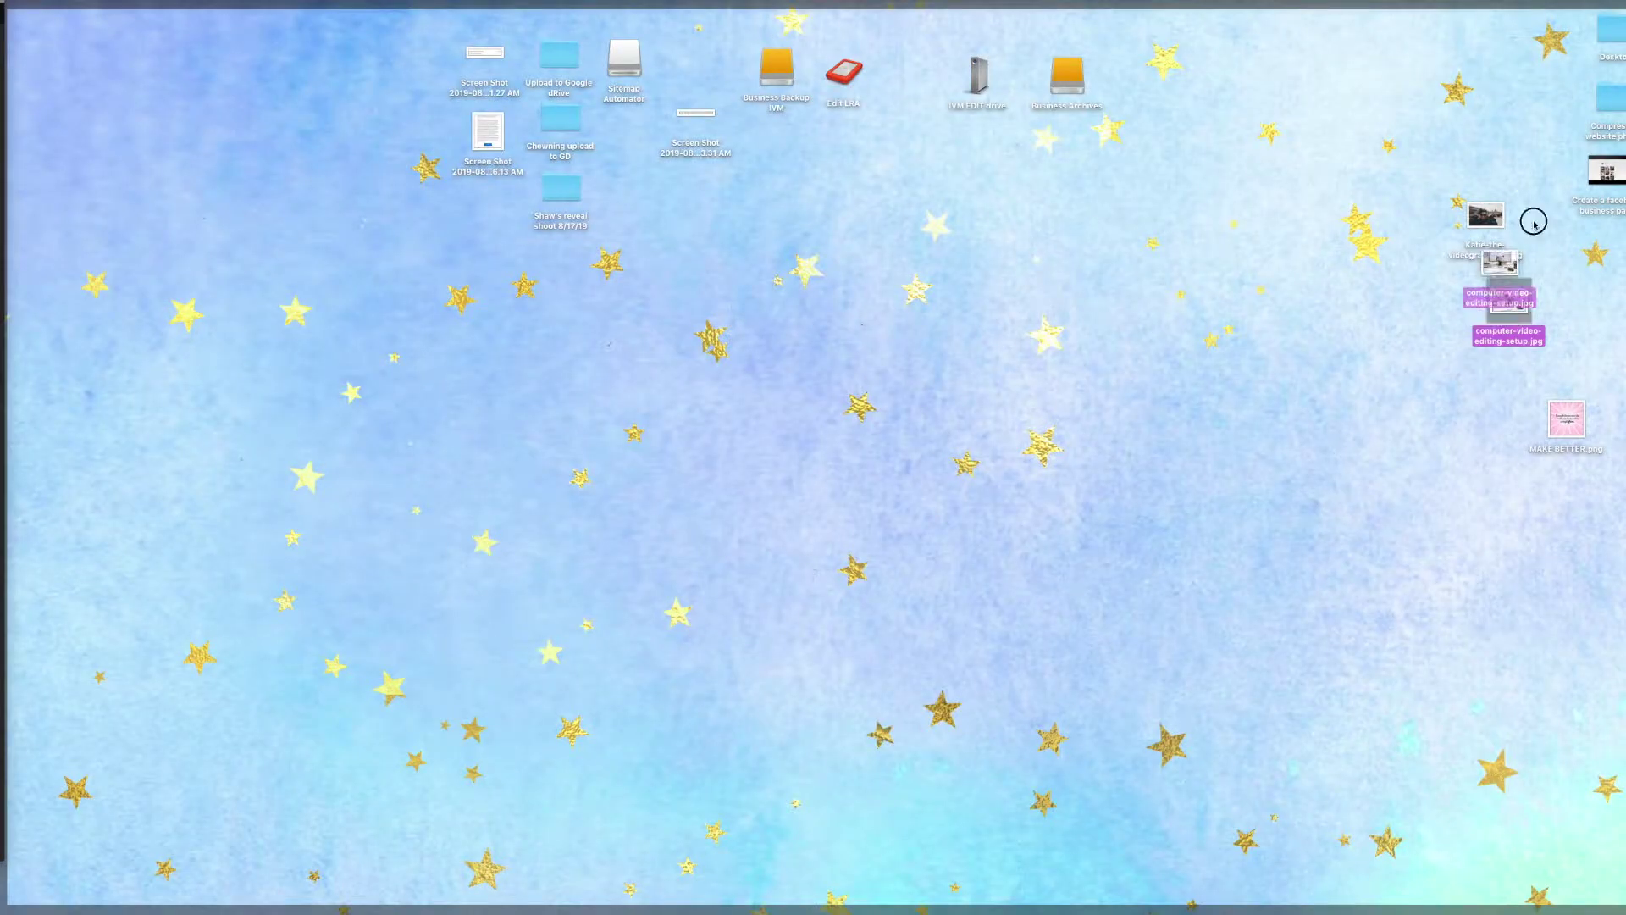
# Drag computer-video-editing-setup.jpg from the desktop into the WordPress media library to upload it.
pyautogui.moveTo(1534, 223); pyautogui.dragTo(893, 413)
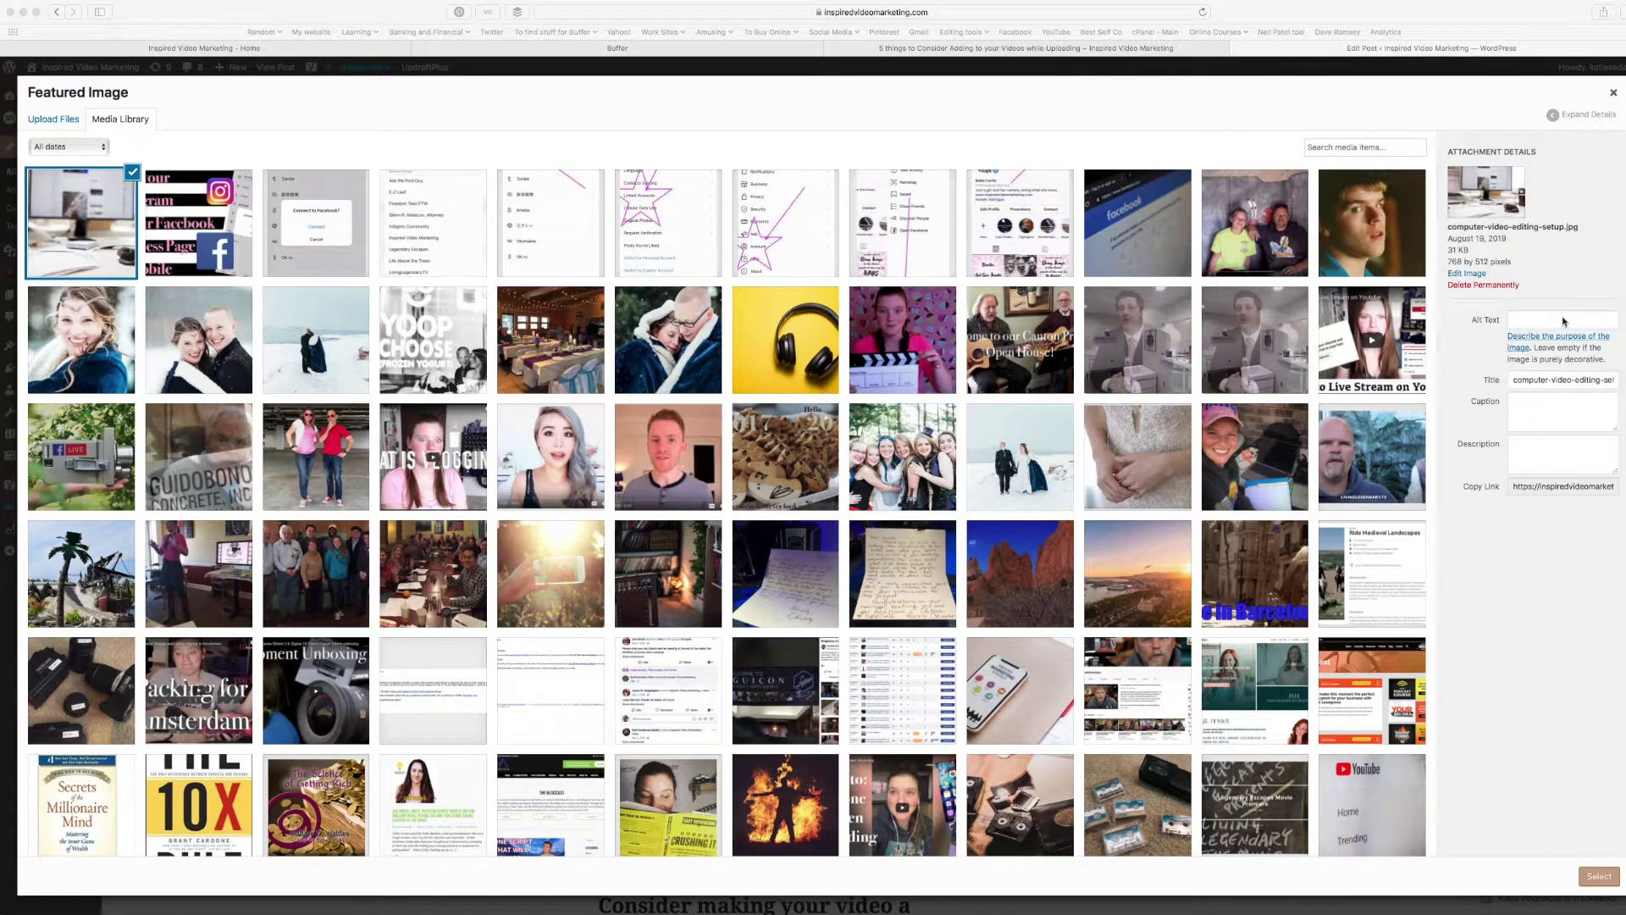
# Select the uploaded computer-video-editing-setup.jpg as the post's featured image.
pyautogui.click(1604, 878)
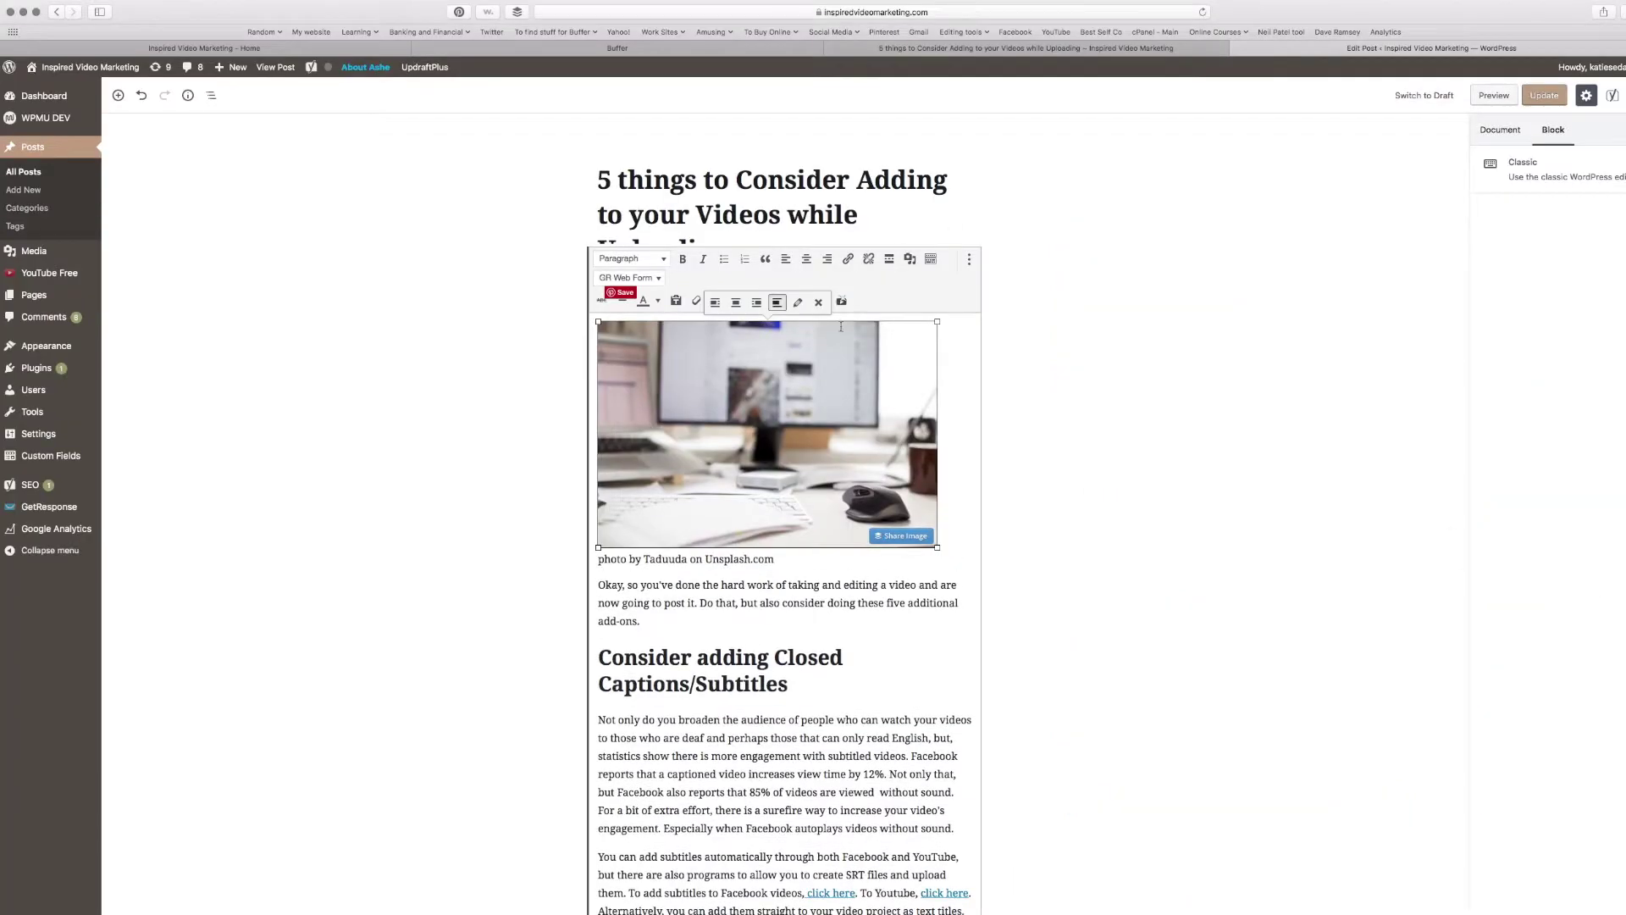
# Delete the desk photo and its caption from the post body and update the post.
pyautogui.click(954, 540)
pyautogui.click(621, 375)
pyautogui.press('BackSpace')
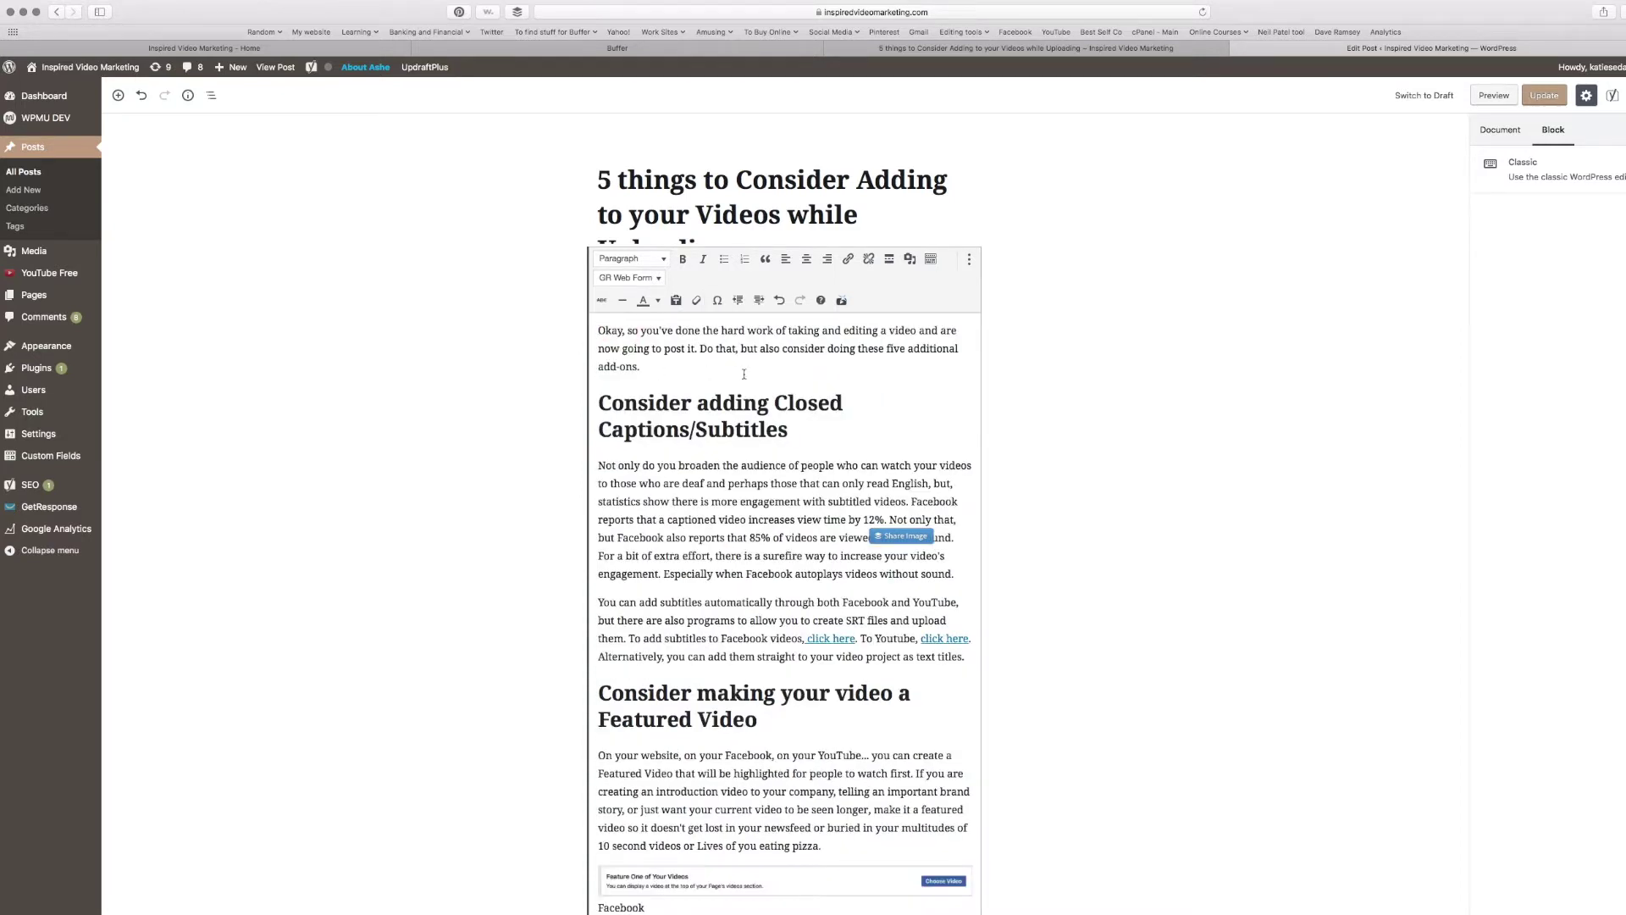
pyautogui.click(1544, 96)
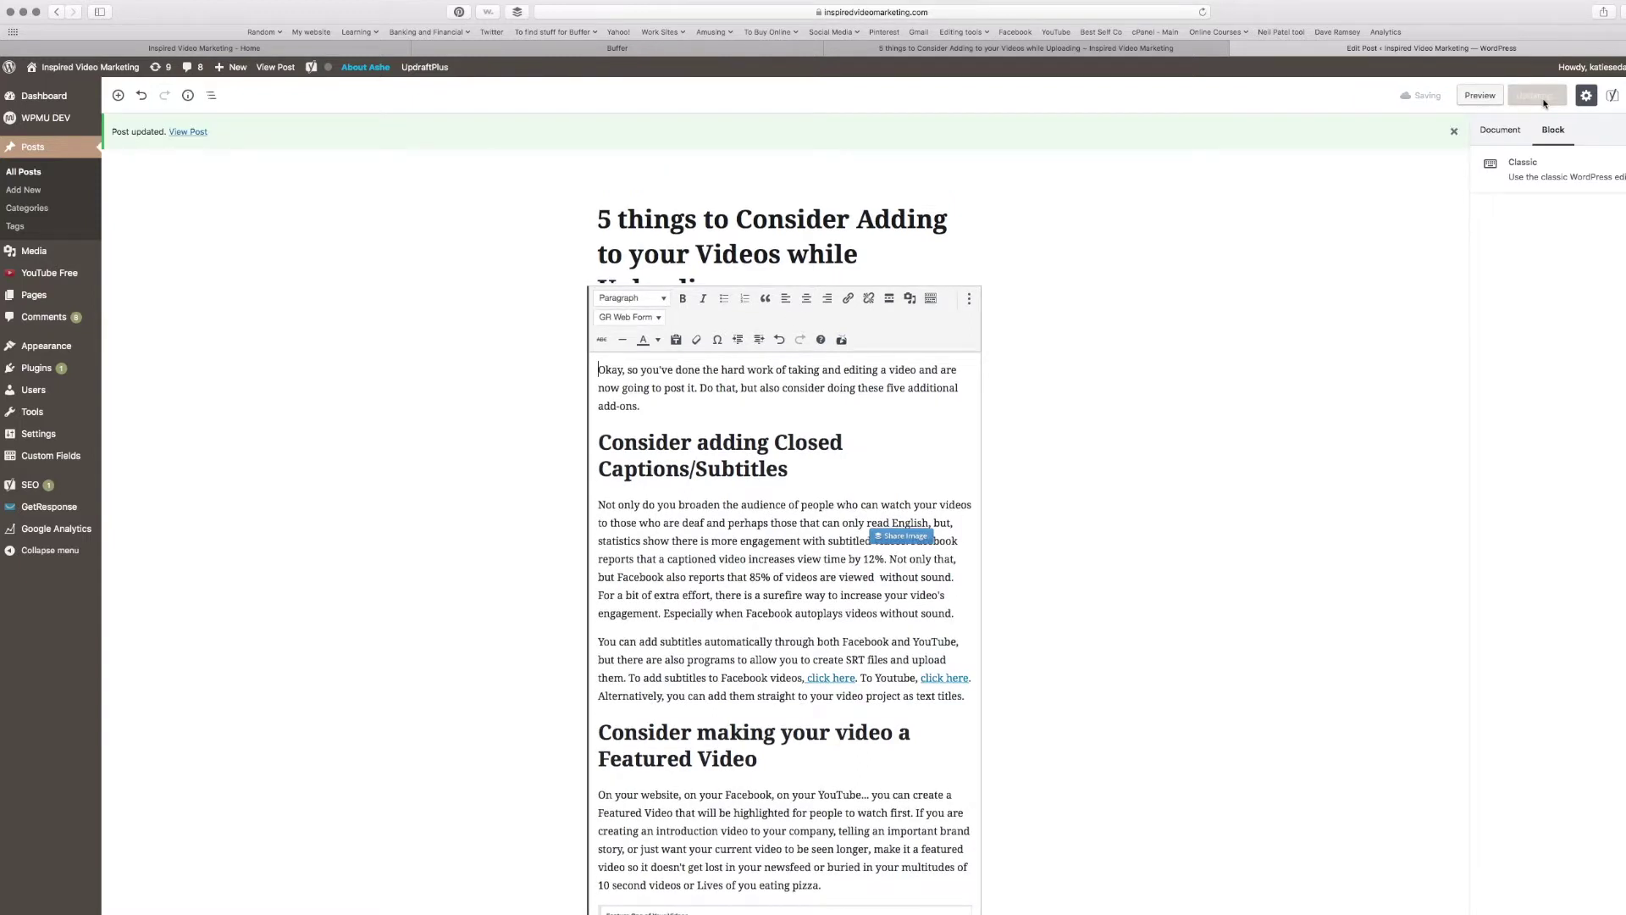
# View the live post and scroll down to check it.
pyautogui.click(188, 133)
pyautogui.scroll(-5, 787, 611)
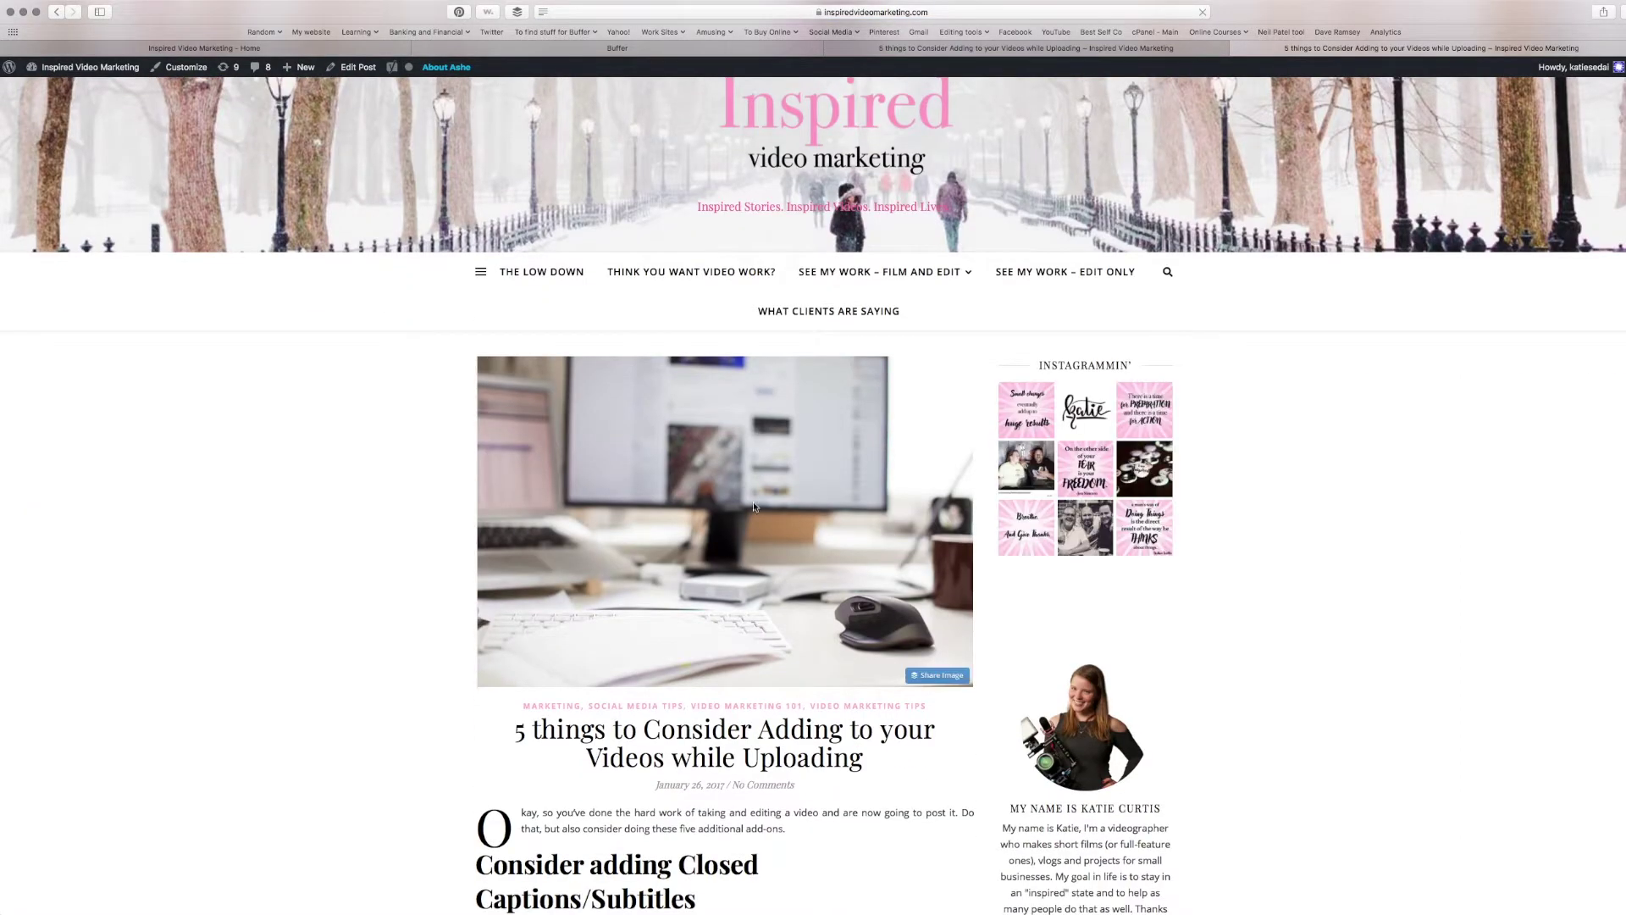
pyautogui.scroll(-3, 638, 528)
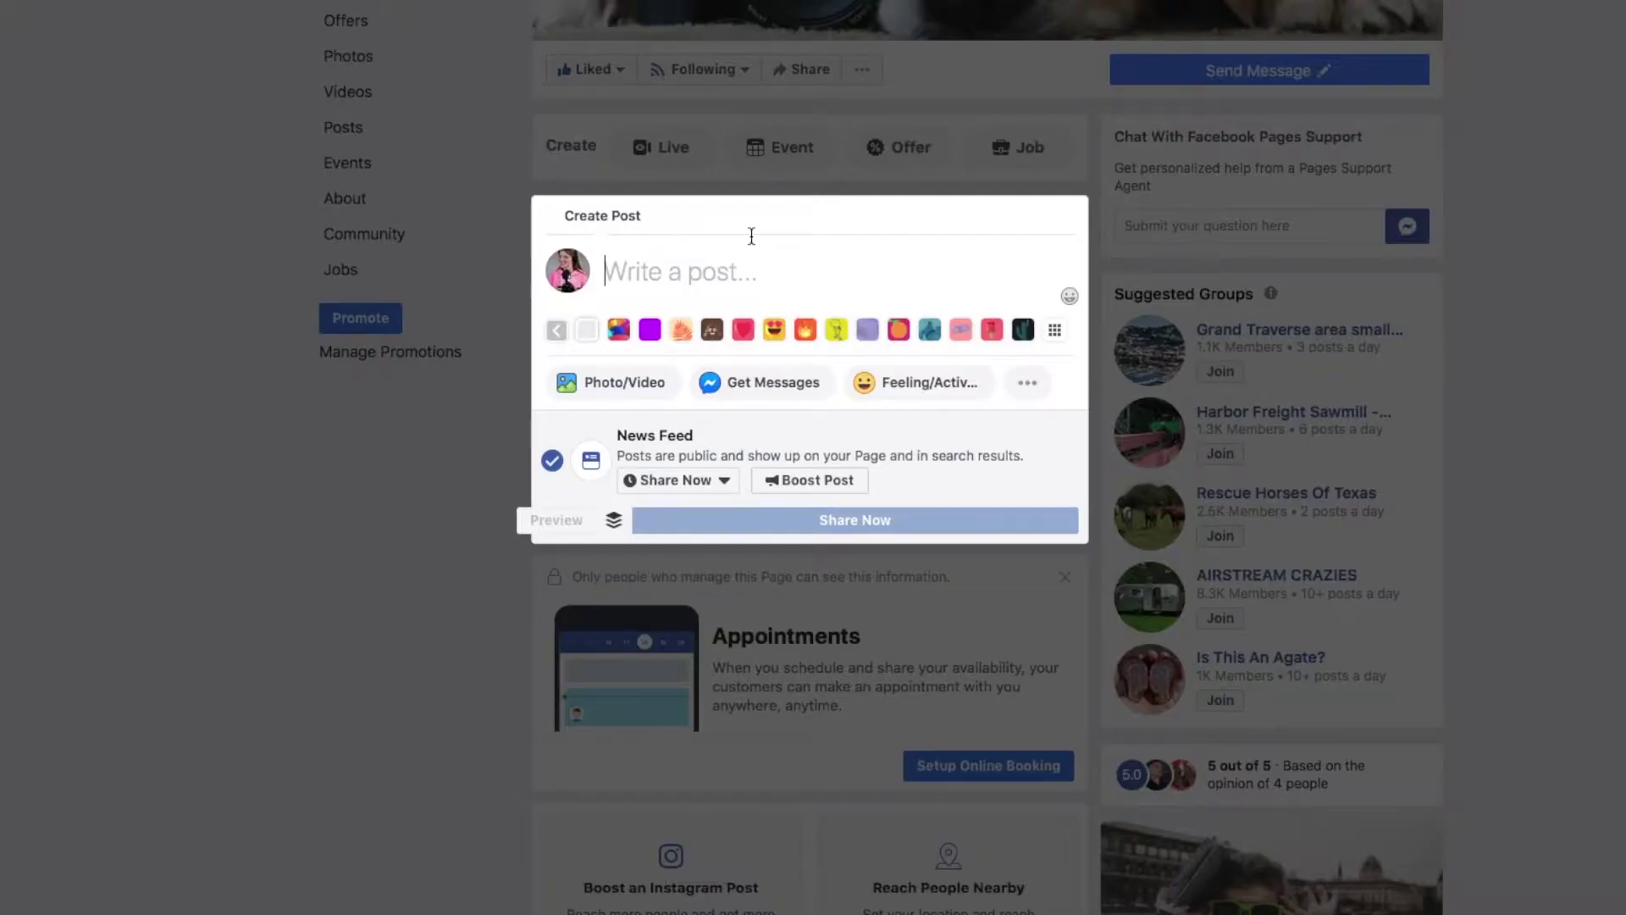
# Paste the blog post's URL into the new Facebook page post.
pyautogui.write('https://inspiredvideomarketing.com/5-things-to-consider-adding-to-your-videos-while-uploading/')
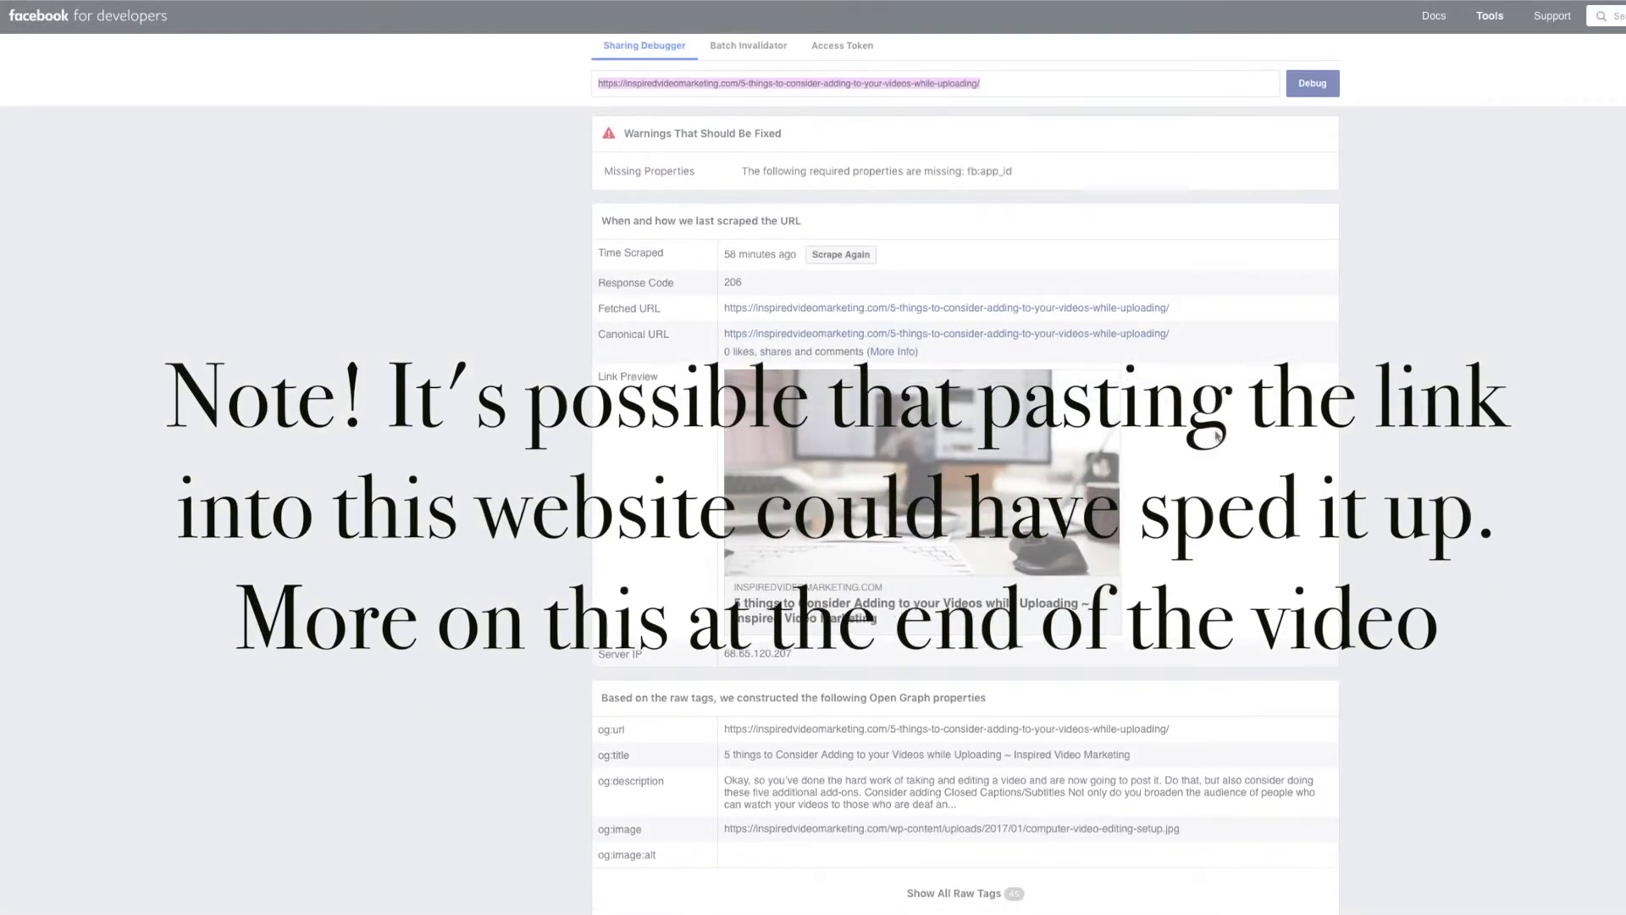
# Scroll through the Sharing Debugger's Open Graph results showing og:image computer-video-editing-setup.jpg.
pyautogui.scroll(-2, 1223, 434)
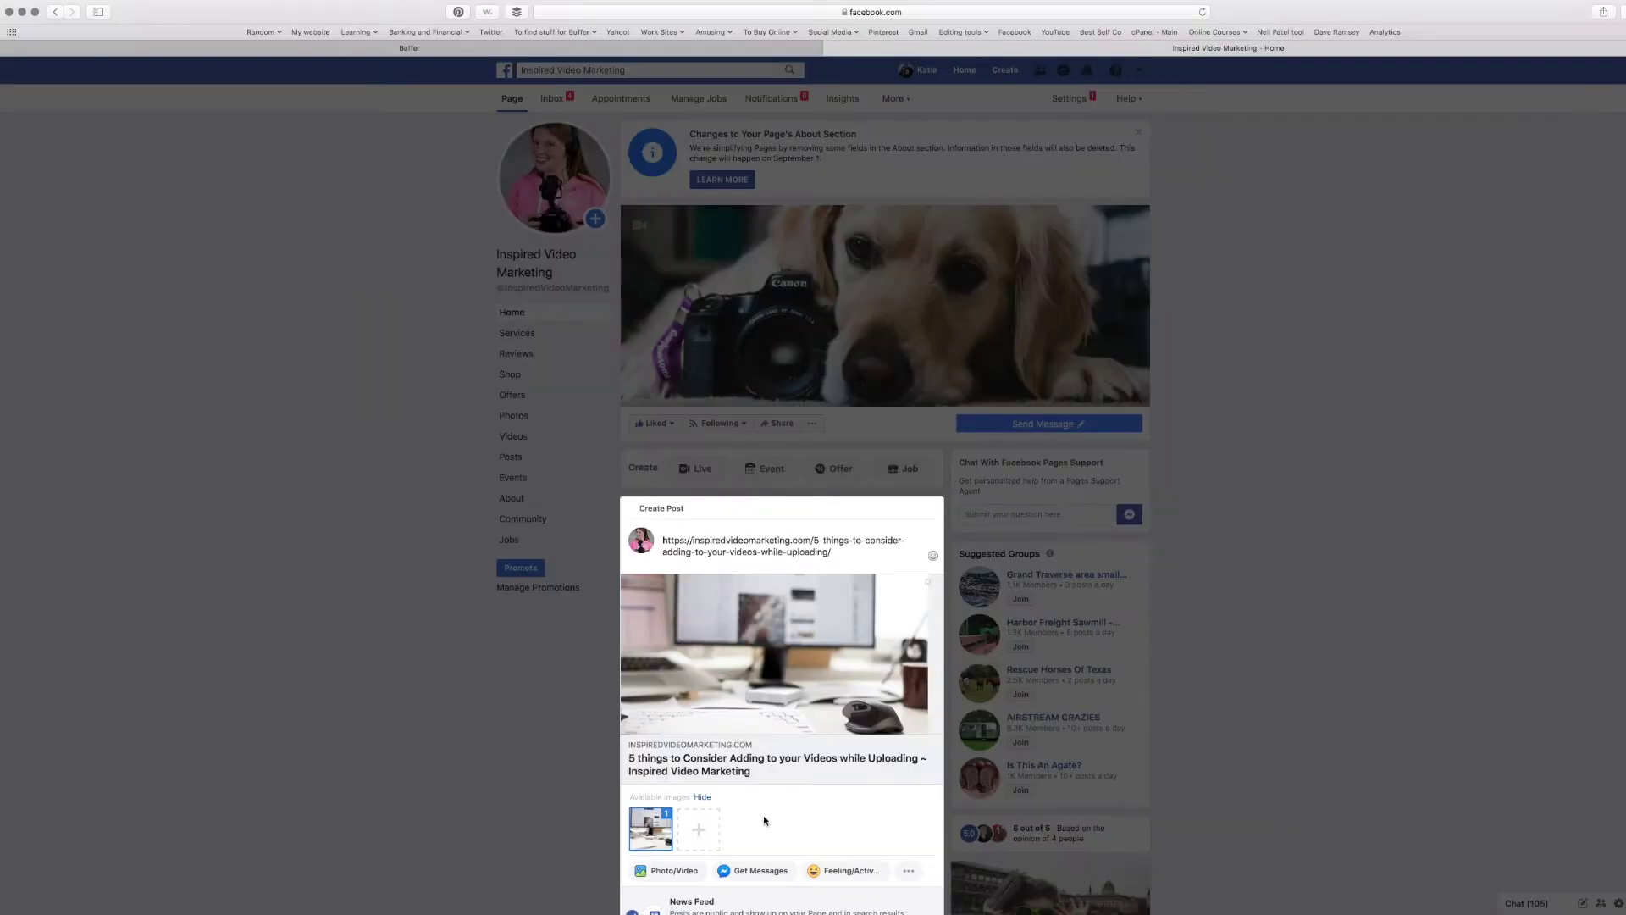
pyautogui.scroll(-3, 779, 740)
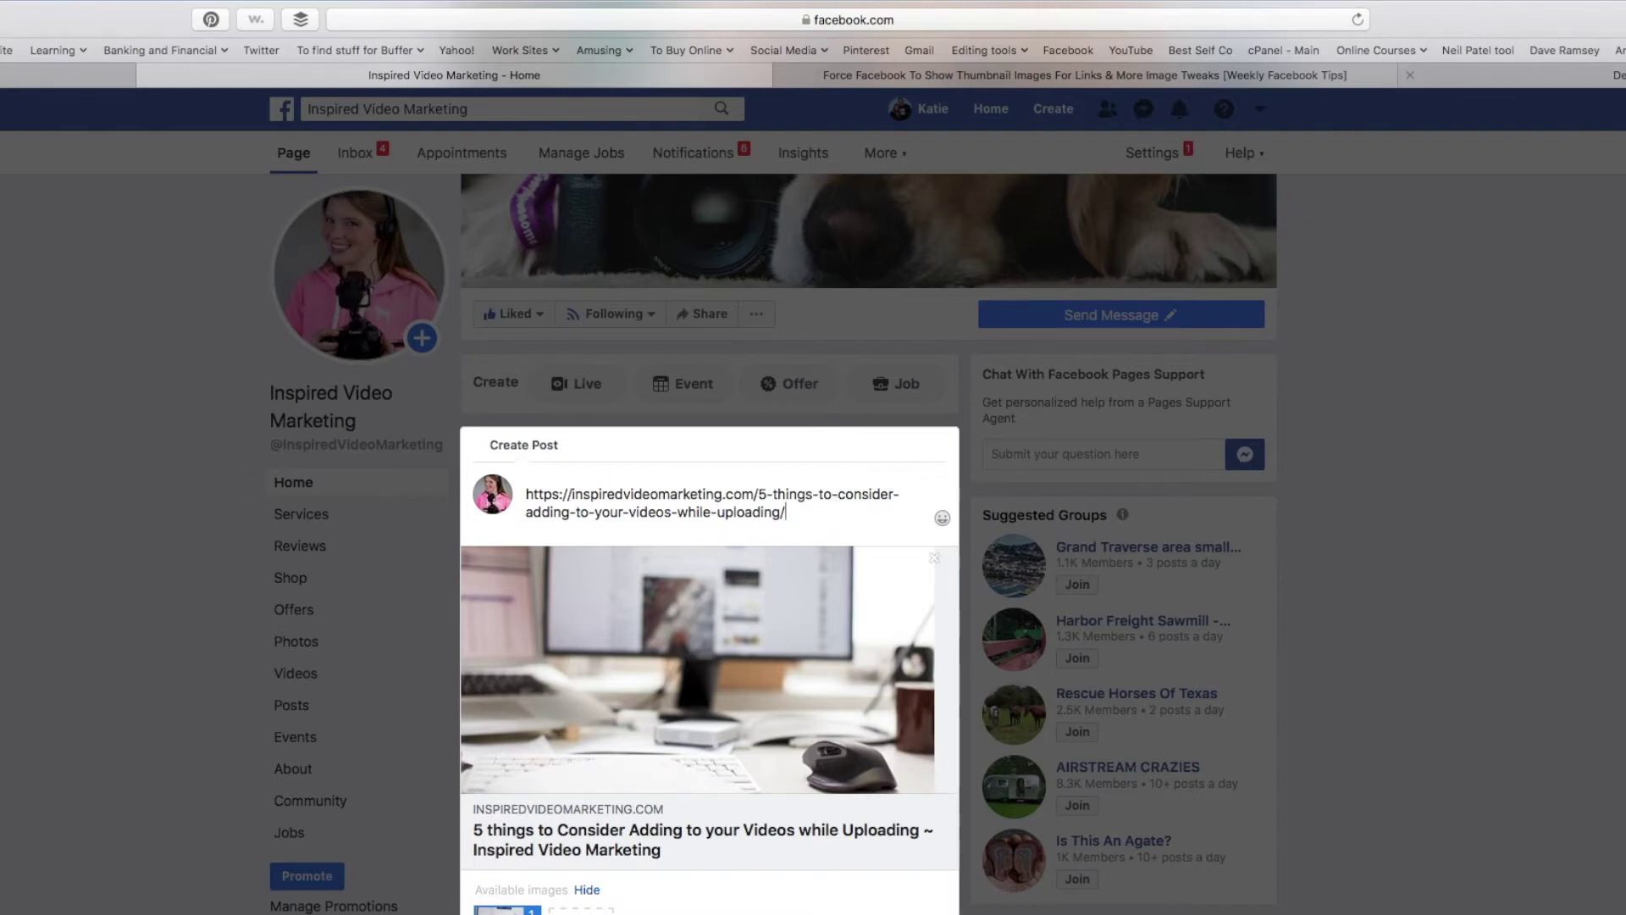
pyautogui.hotkey('ctrl', 'Tab')
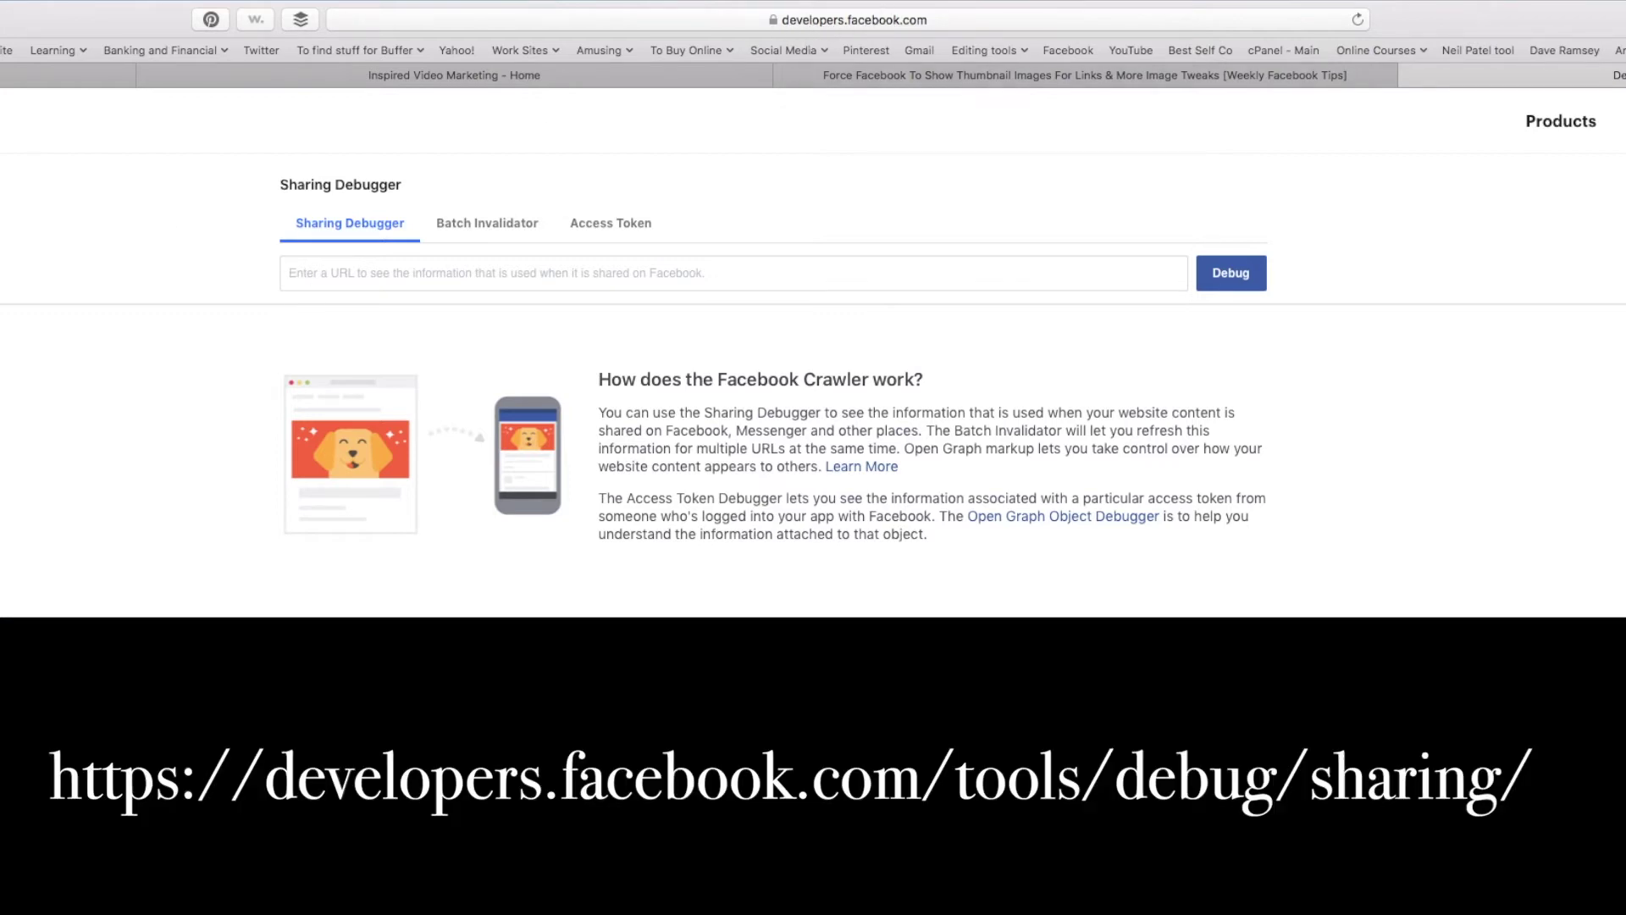
# Put the cursor in the Sharing Debugger's URL field, ready for a link.
pyautogui.click(700, 278)
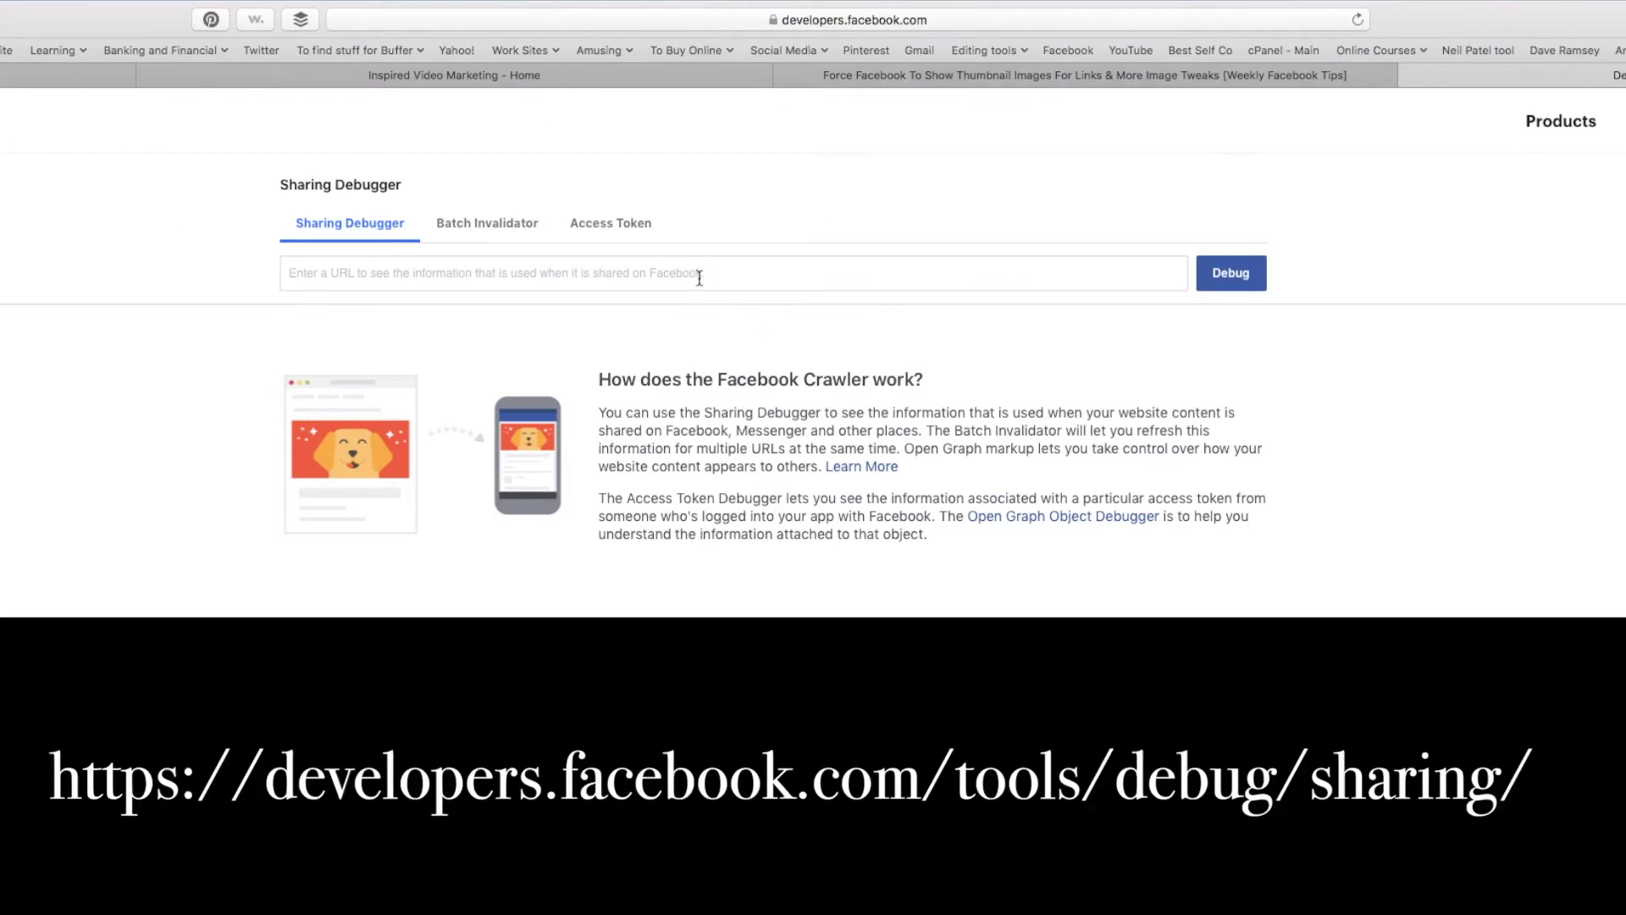